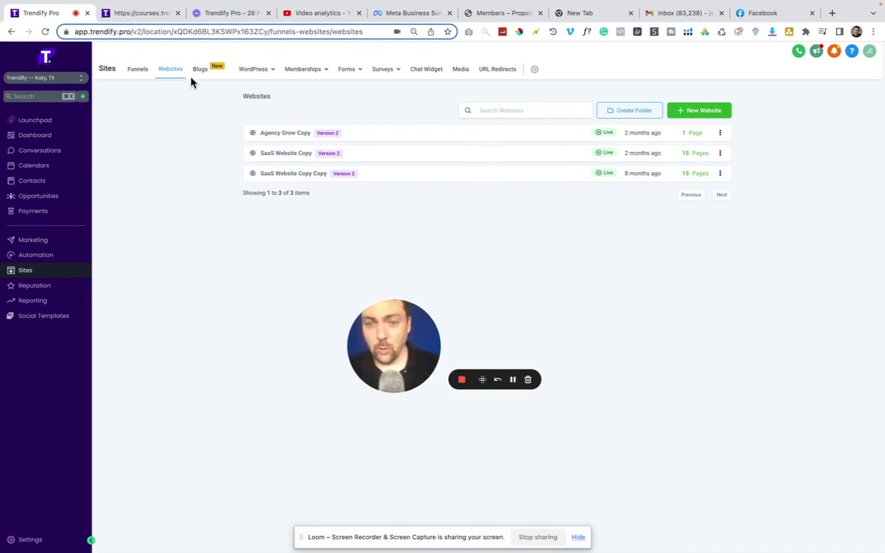
Open Memberships > Products to list the 8 existing products, like IG Influence and Agent Attraction Challenge.
mouse_move(307, 77)
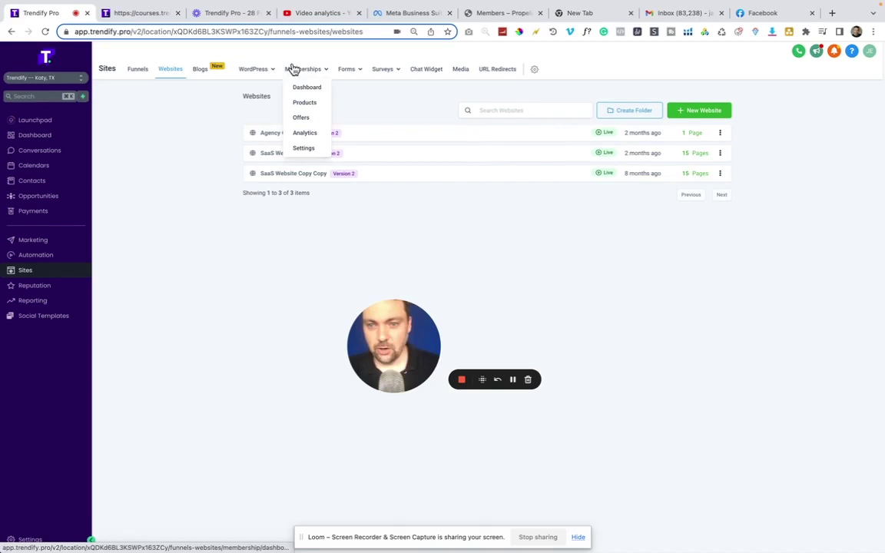
left_click(306, 103)
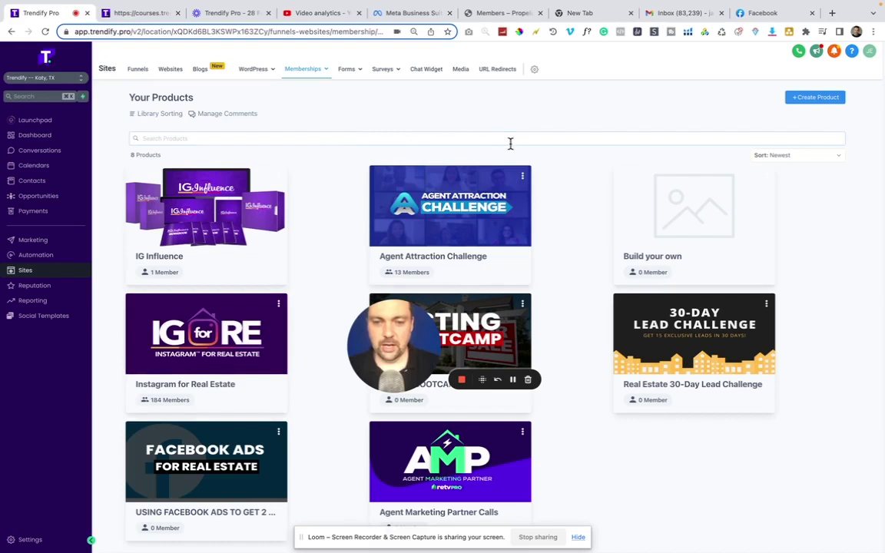
left_click_drag(386, 359, 610, 216)
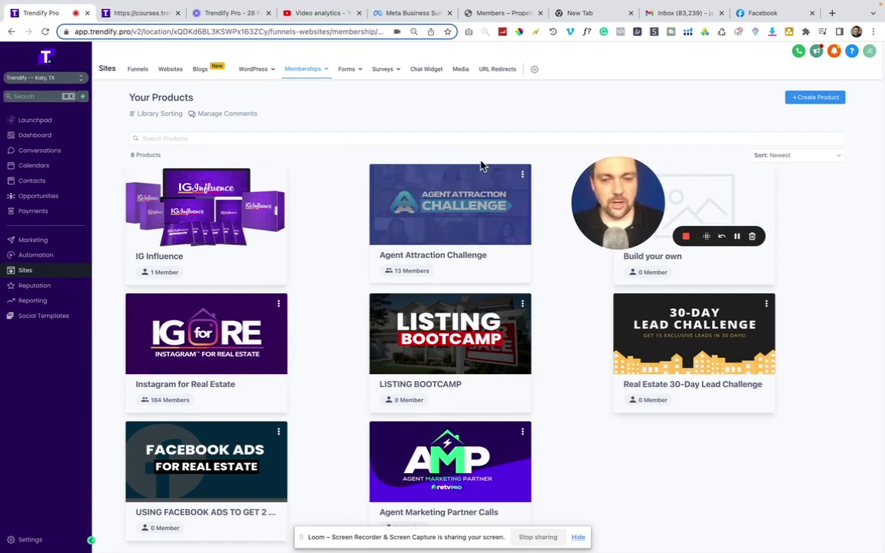
Create a new build-your-own product named 'Test Course'.
left_click(810, 100)
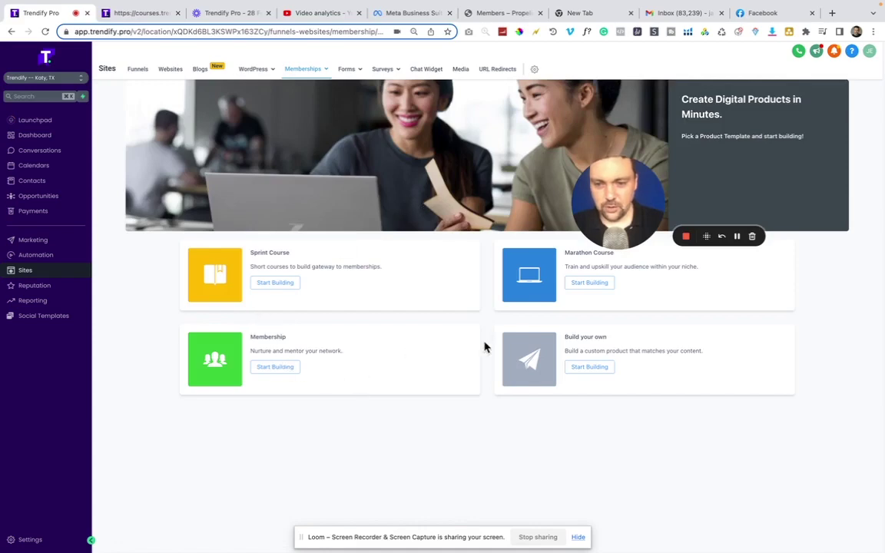
left_click(588, 370)
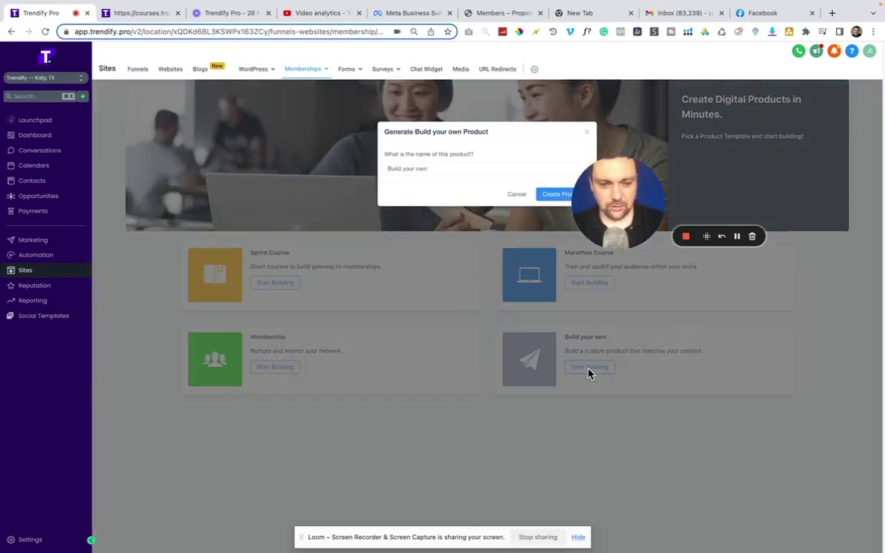
left_click(435, 169)
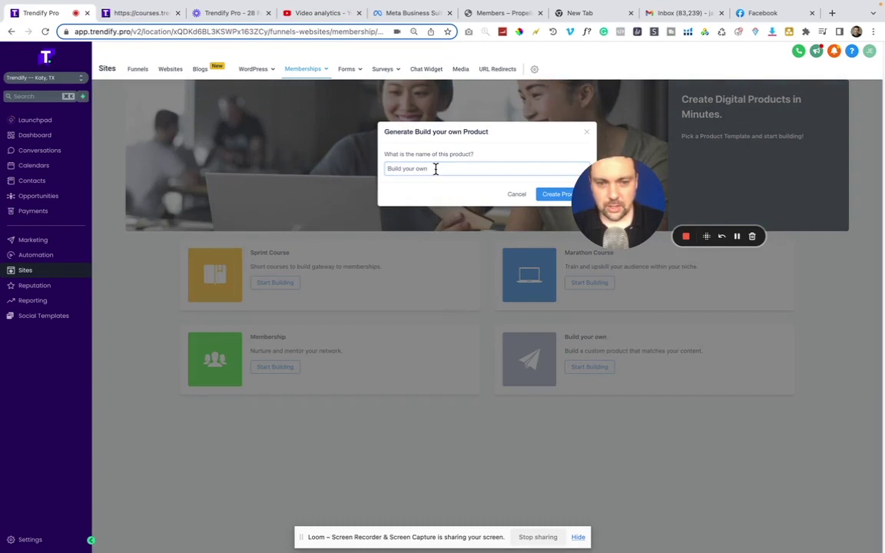
triple_click(434, 169)
type("Test")
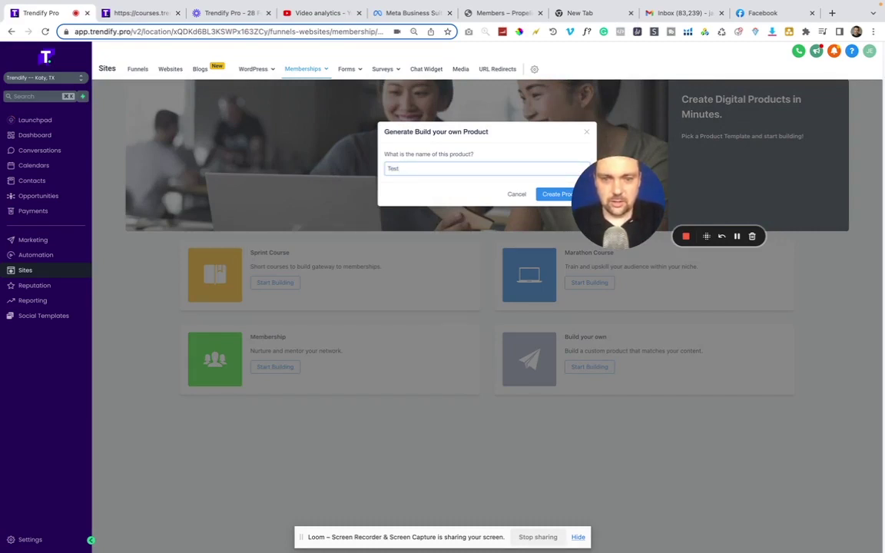
type(" Course")
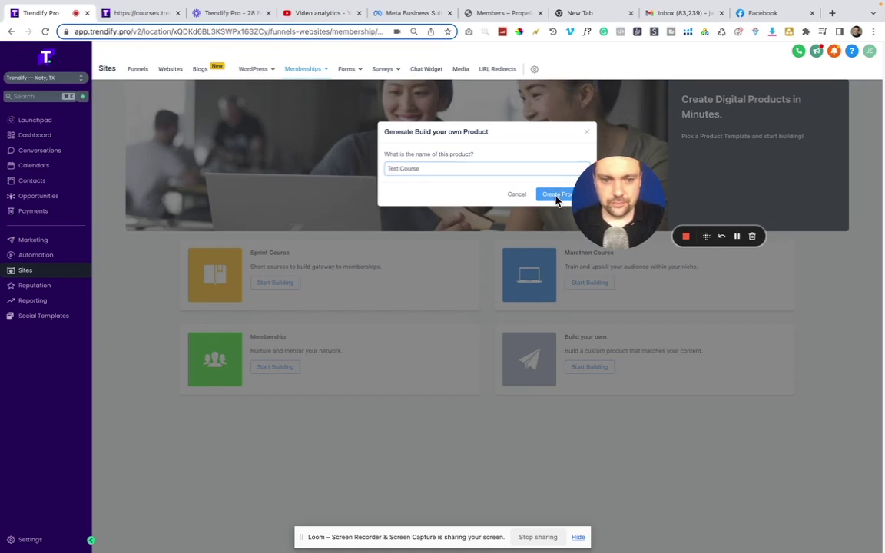
left_click(558, 195)
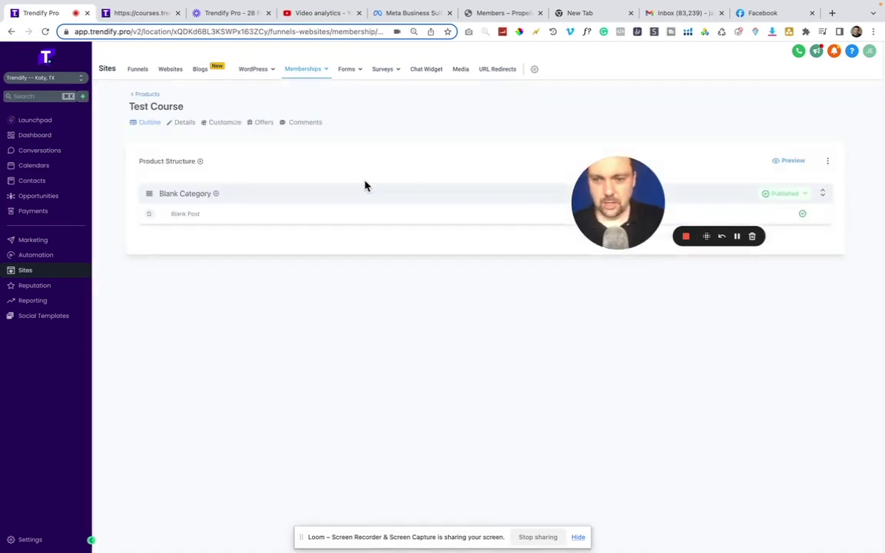
Open the Blank Post lesson, then return to the Test Course outline.
left_click(216, 195)
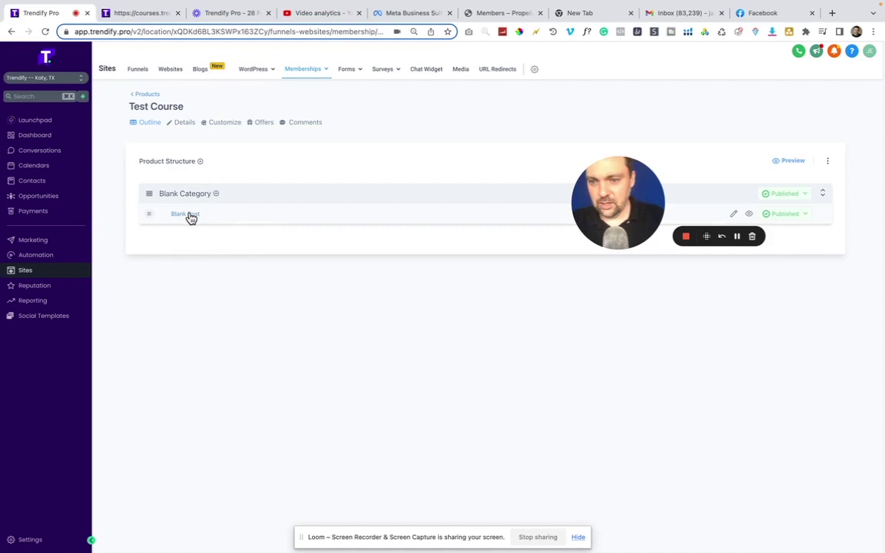
left_click(189, 215)
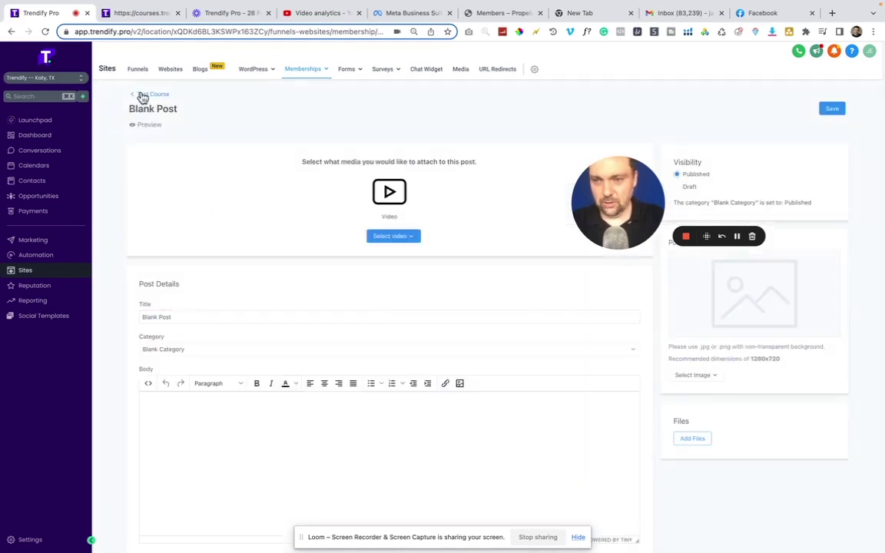
left_click(143, 94)
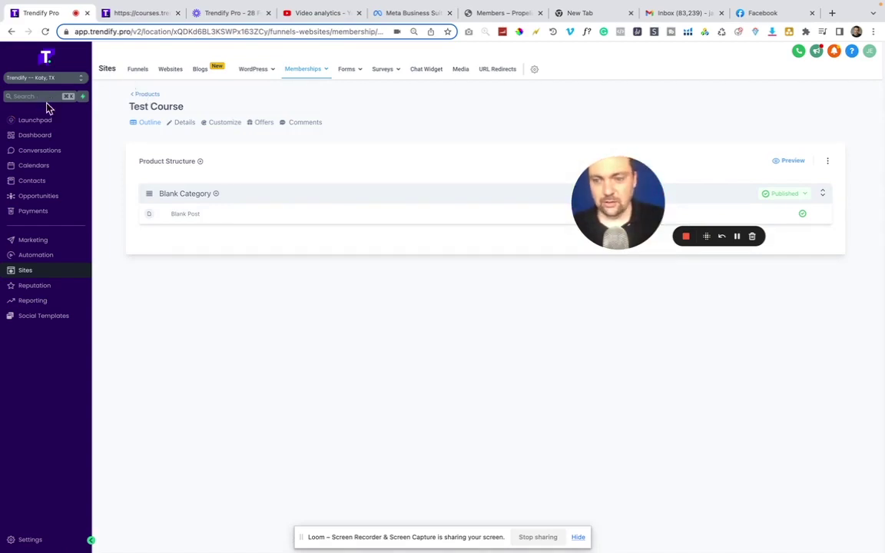
Retitle the Blank Category to 'Module 1', save it, and return to the outline.
left_click(216, 196)
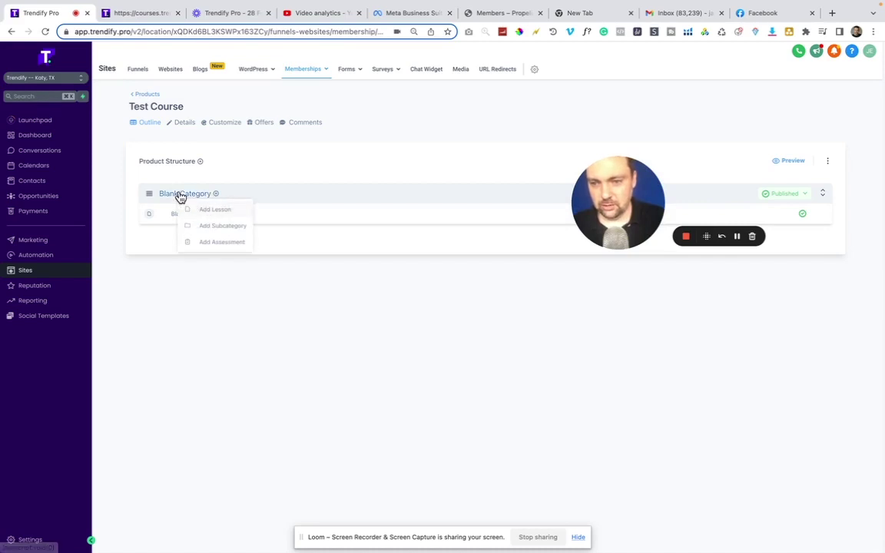
left_click(179, 195)
left_click(177, 177)
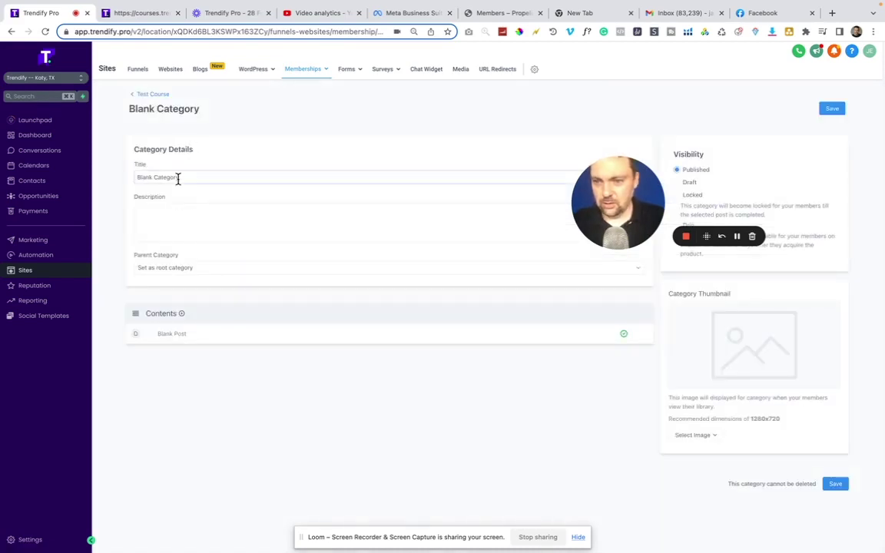
triple_click(178, 178)
type("Module 1")
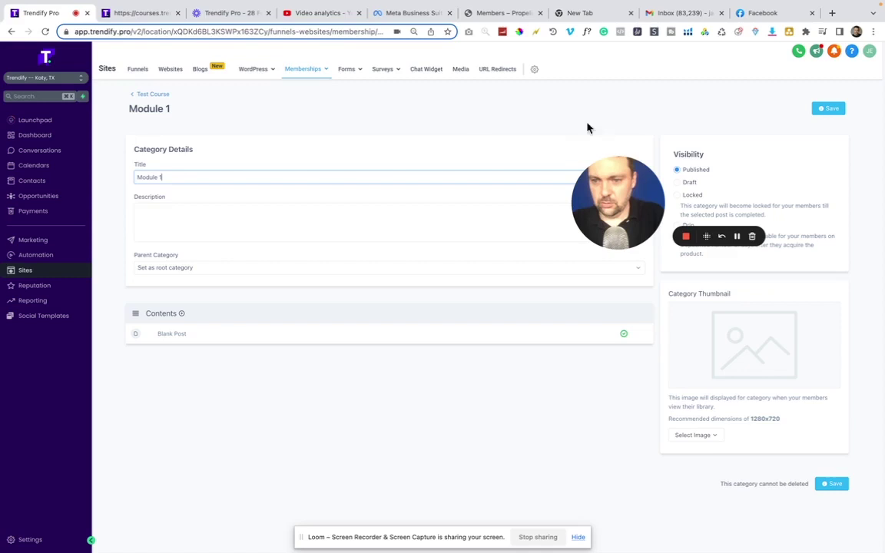
left_click(831, 111)
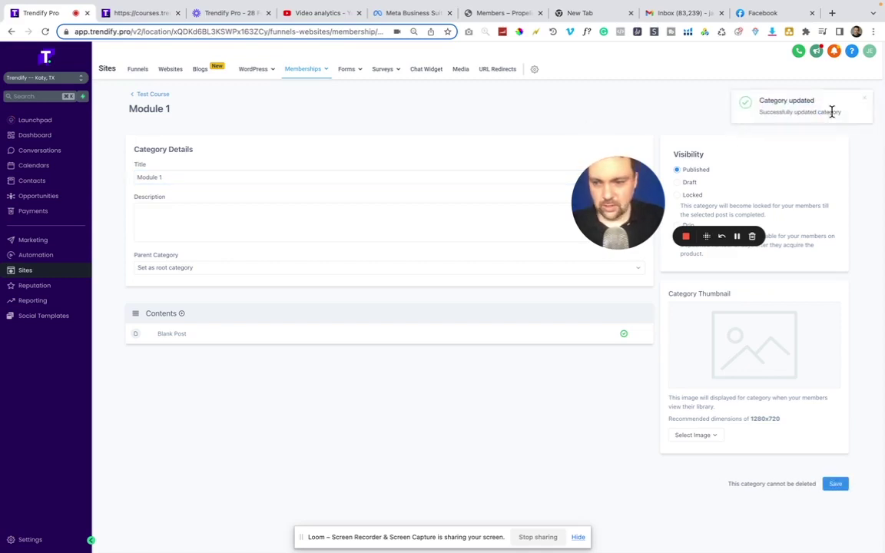
left_click(147, 94)
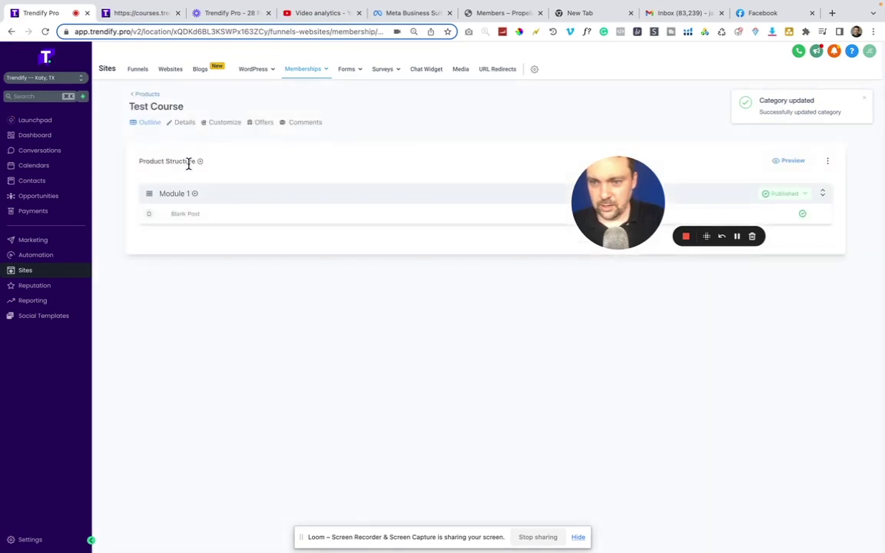
Retitle the Blank Post lesson to 'Intro', save it, and return to the Test Course outline.
left_click(186, 217)
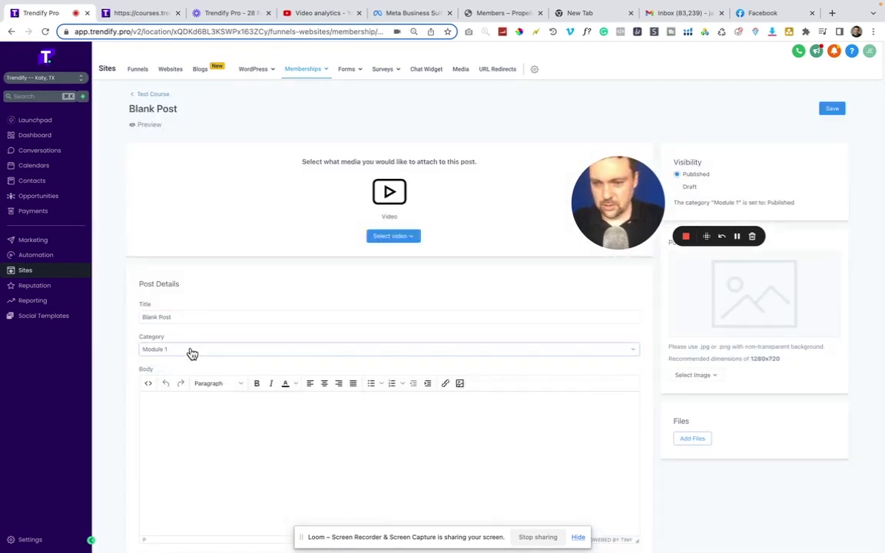
triple_click(180, 318)
type("Intro")
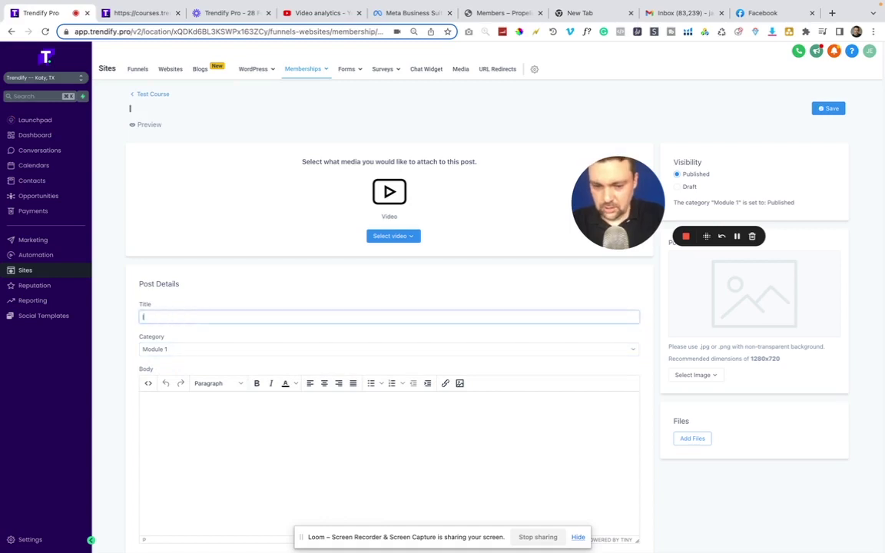
left_click(354, 463)
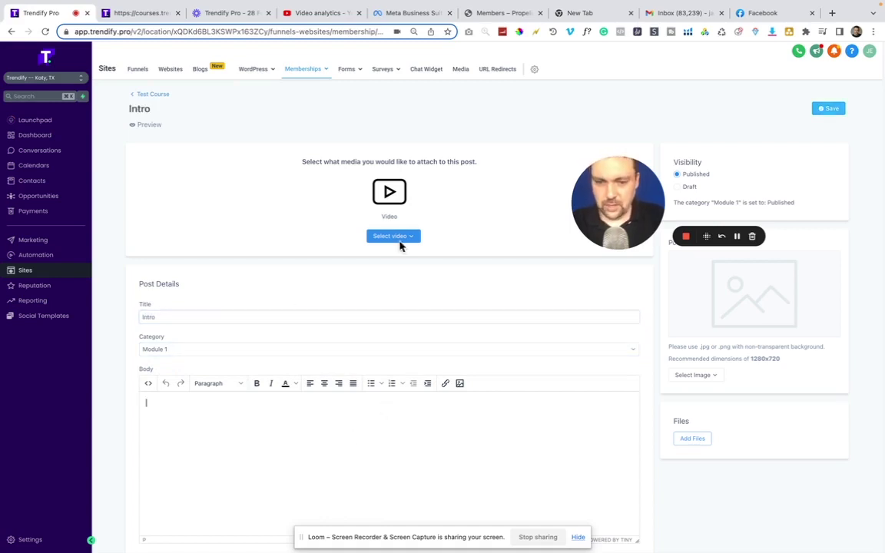
left_click(390, 236)
left_click(399, 209)
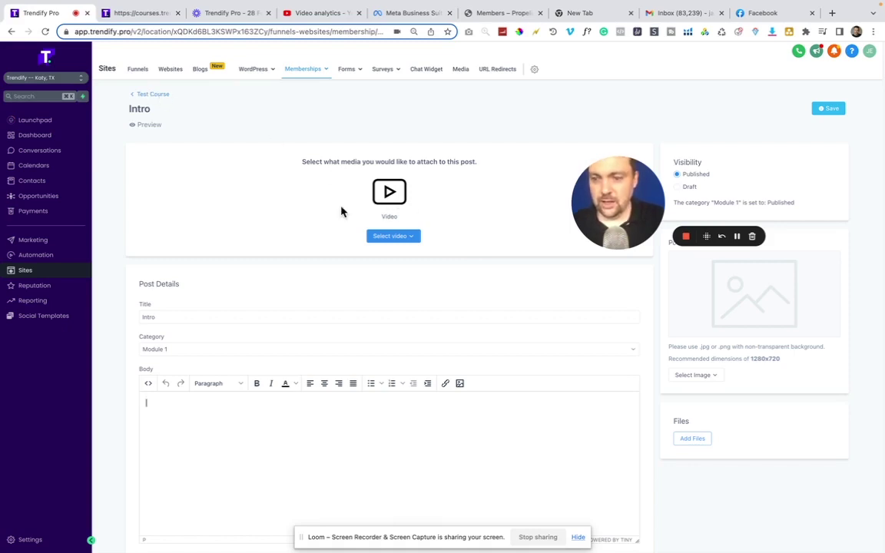
left_click(825, 112)
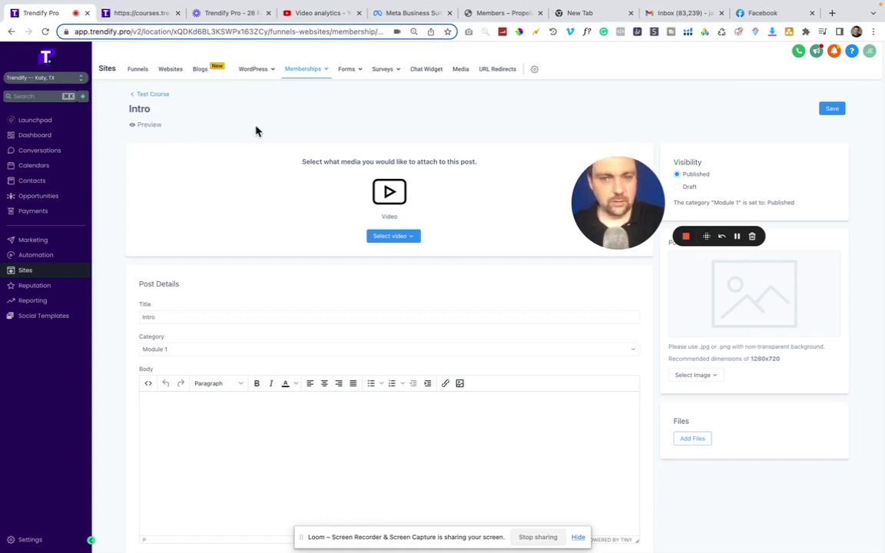
left_click(143, 95)
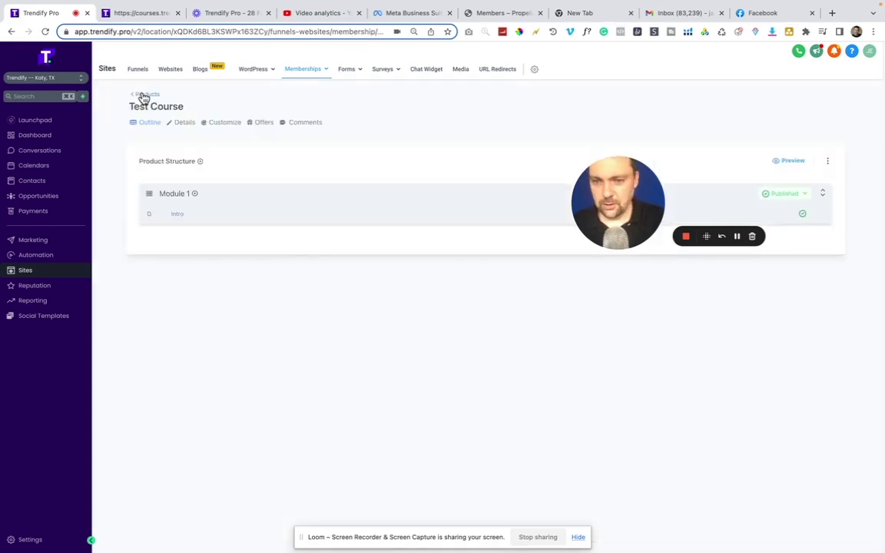
Add a lesson titled 'Module 2' under Module 1 and save it.
left_click(195, 194)
left_click(196, 211)
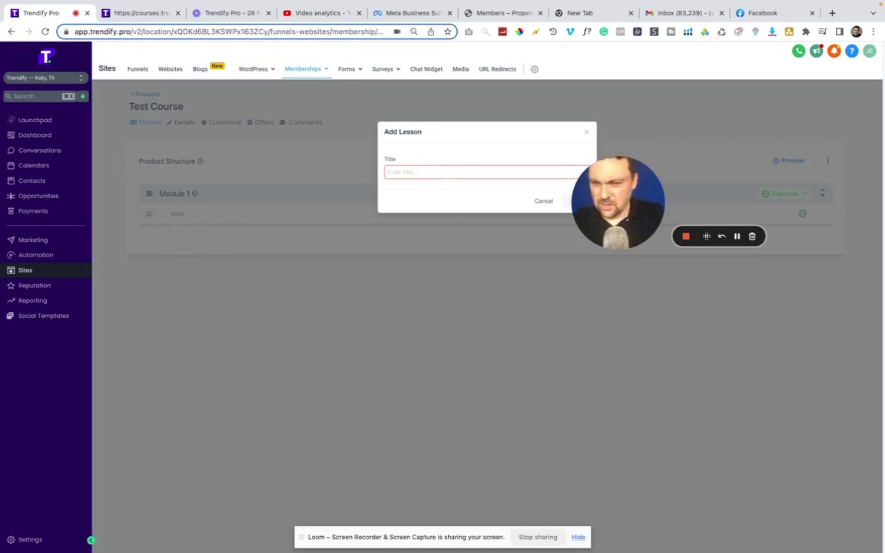
type("Module 1")
key("BackSpace")
type("2")
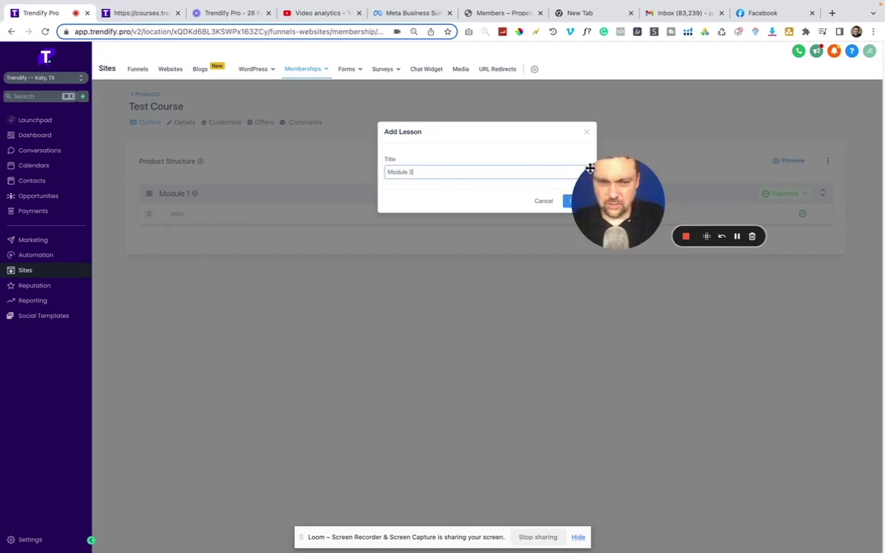
left_click(567, 202)
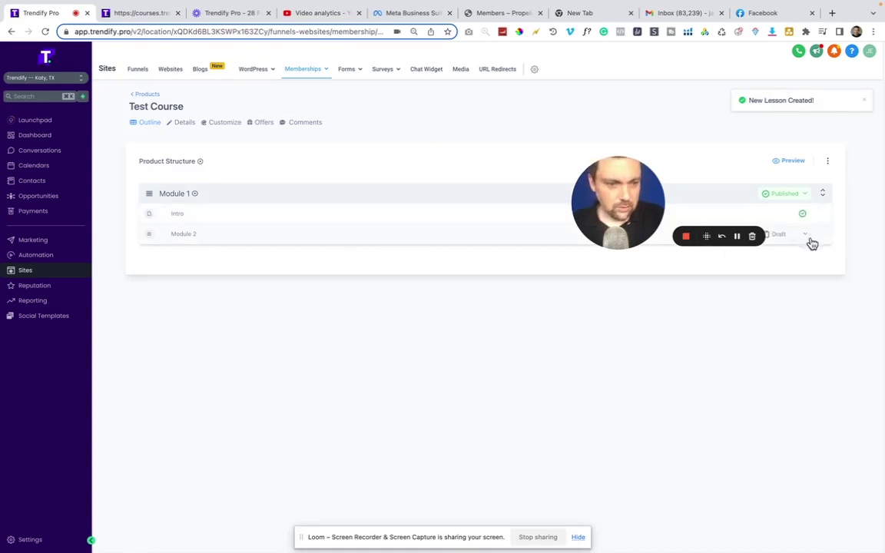
Delete the mistaken 'Module 2' lesson from Module 1, confirming the deletion.
left_click(807, 237)
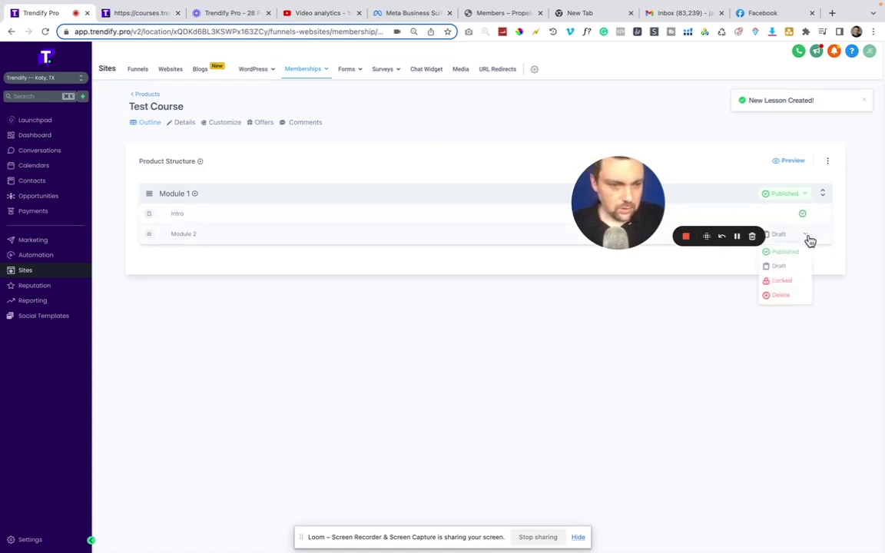
left_click(782, 297)
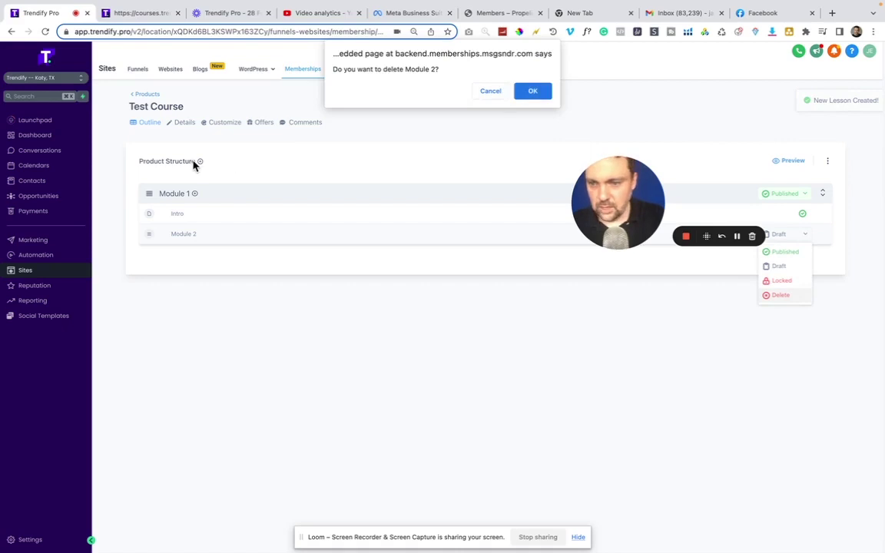
left_click(533, 91)
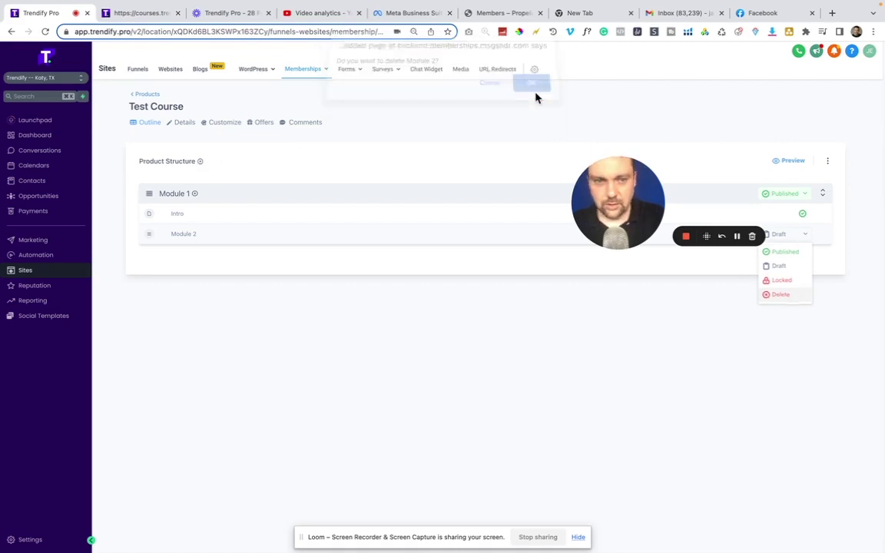
Create a new category titled 'Module 2' in Test Course.
left_click(201, 166)
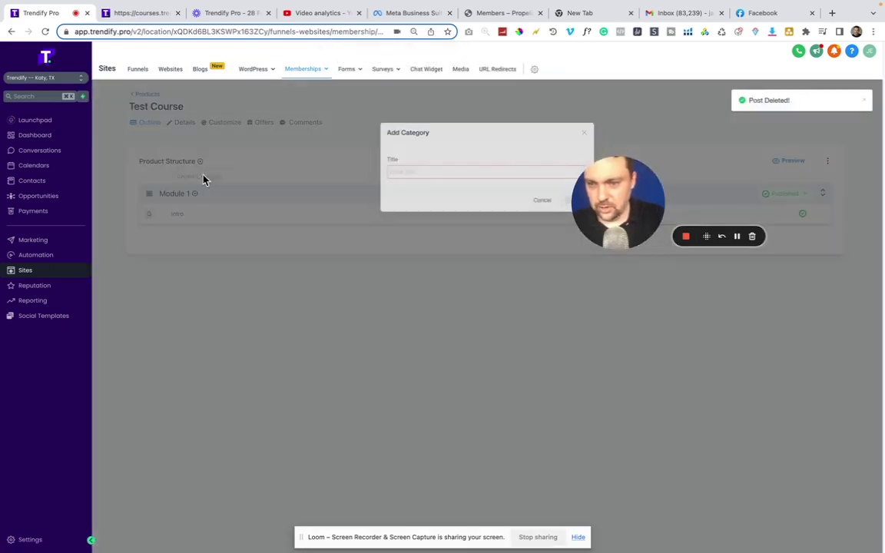
left_click(419, 171)
type("Module 2")
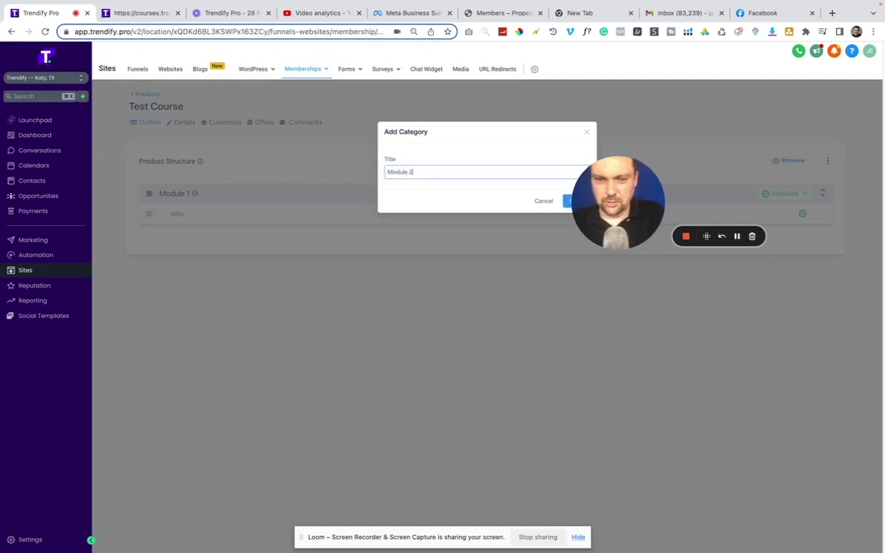
left_click(568, 204)
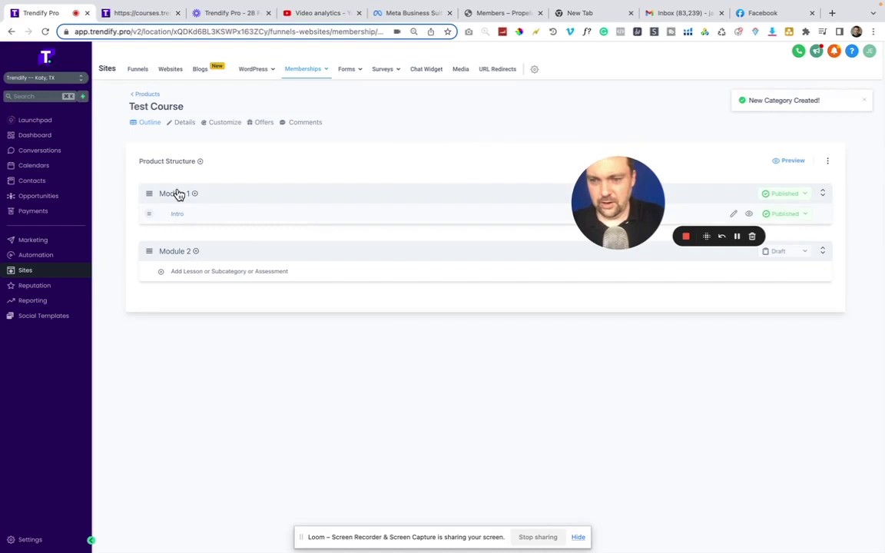
Add a lesson titled 'Module 2 Lesson 2' under Module 2 and save it.
left_click(184, 274)
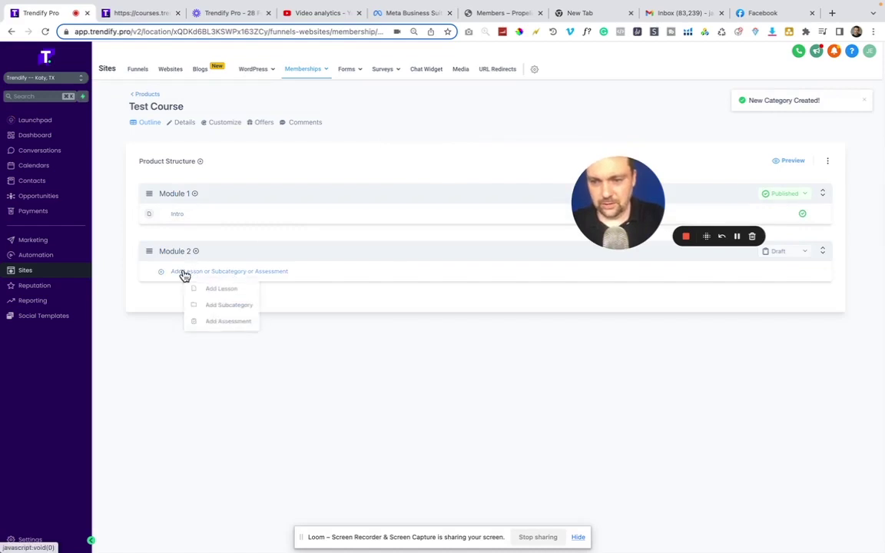
left_click(217, 289)
left_click(440, 170)
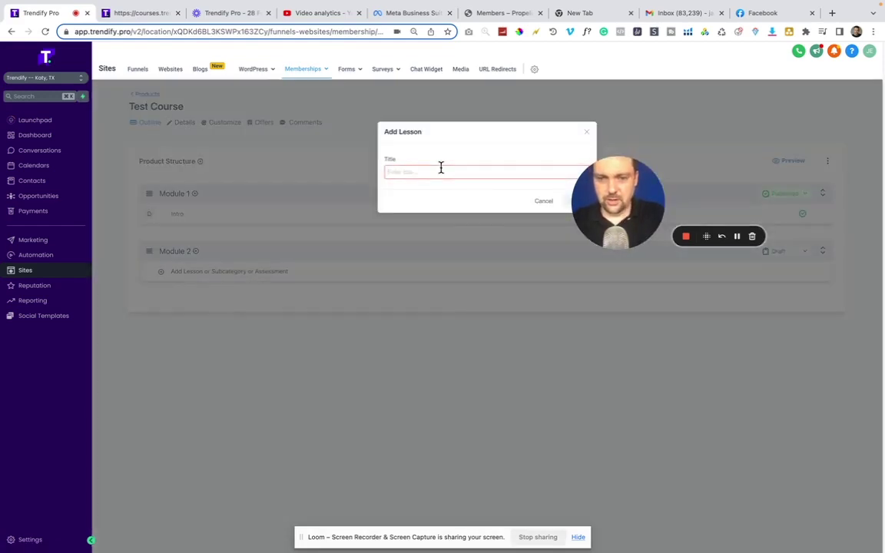
type("Module 2 Less")
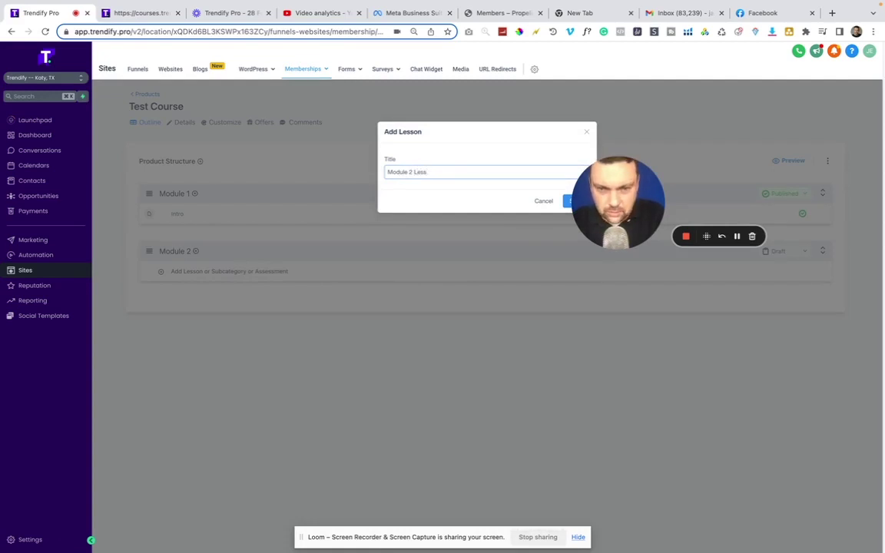
type("on 2")
left_click_drag(630, 183, 771, 198)
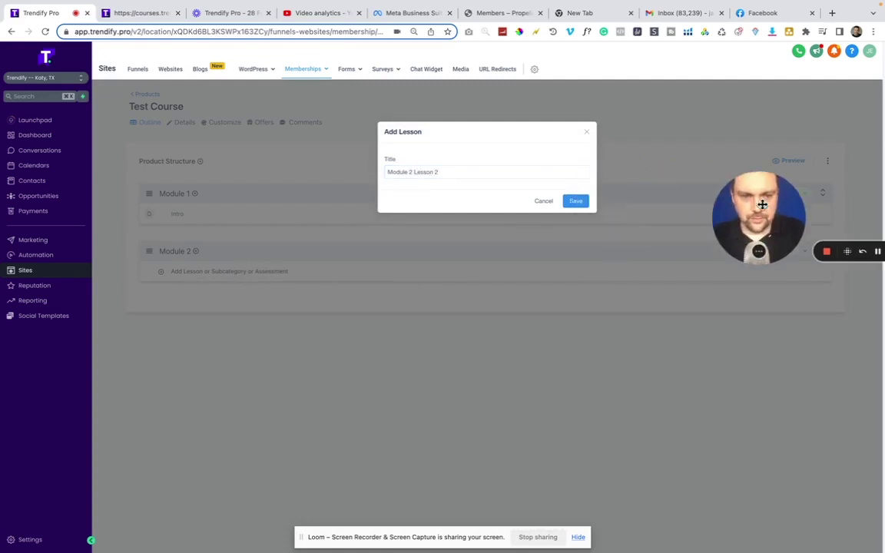
left_click(573, 202)
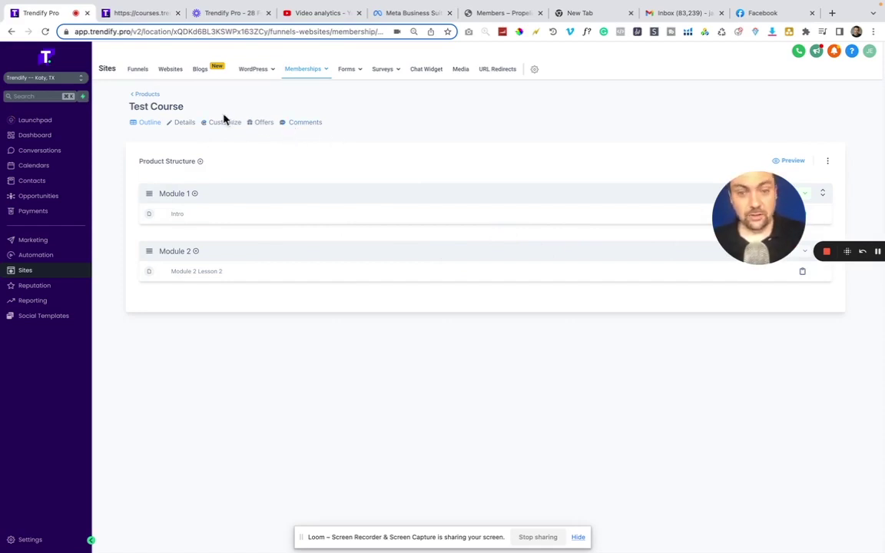
Open the Agent Attraction Challenge product from the Memberships Products list.
mouse_move(302, 75)
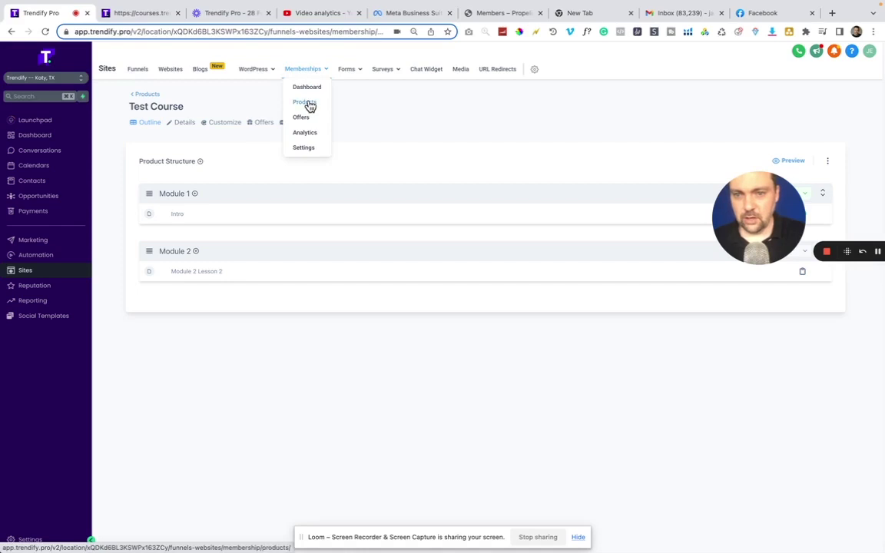
left_click(307, 103)
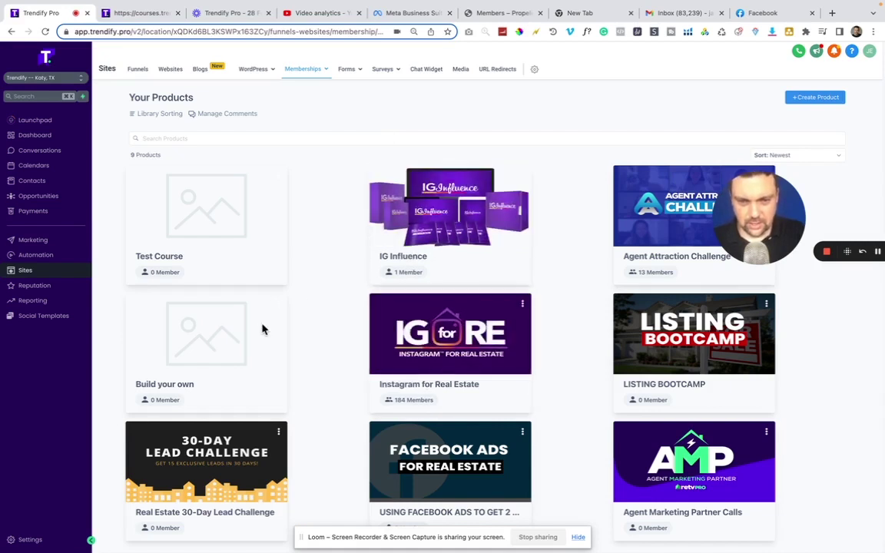
left_click(673, 219)
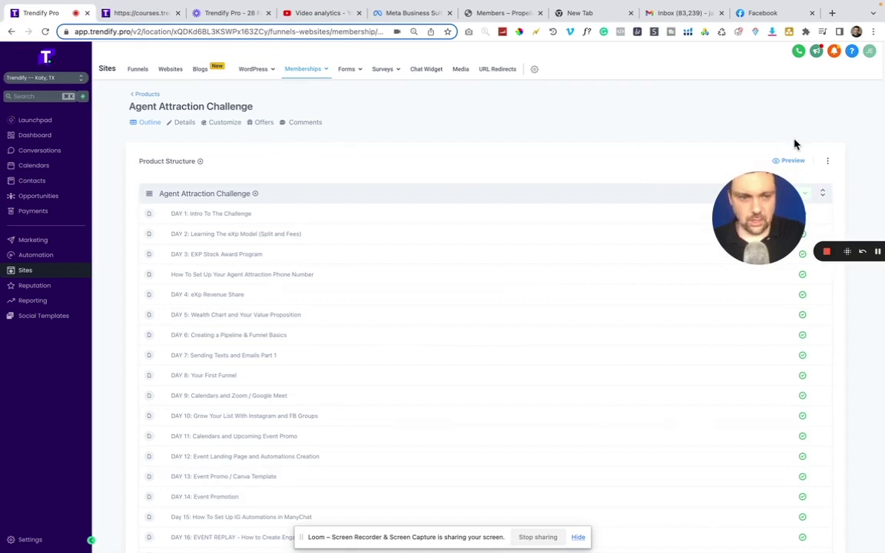
Preview the Agent Attraction Challenge course as a member and browse its lessons.
left_click(792, 163)
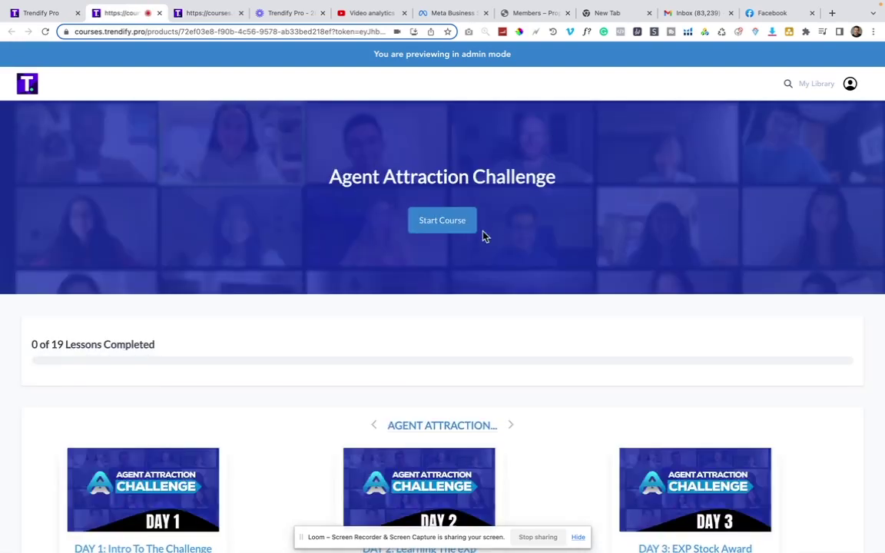
scroll(385, 316, "down", 3)
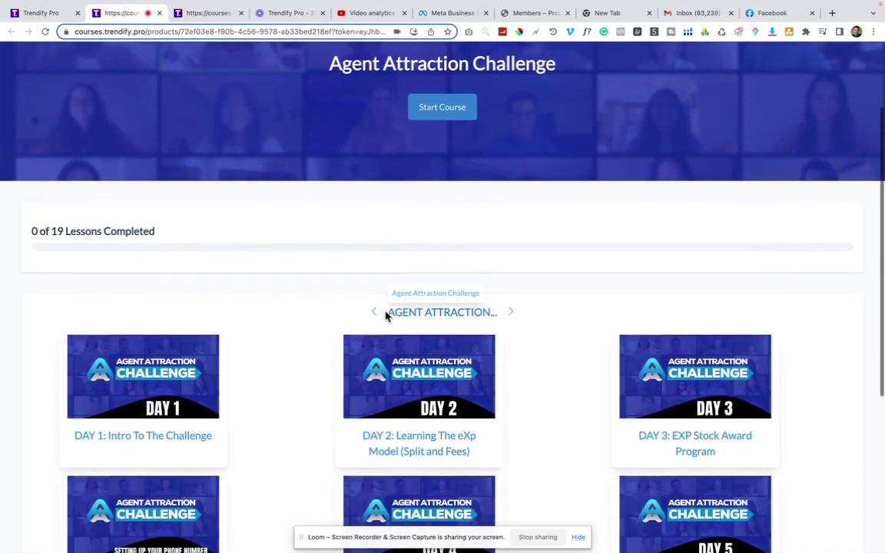
scroll(384, 316, "down", 2)
scroll(387, 316, "up", 2)
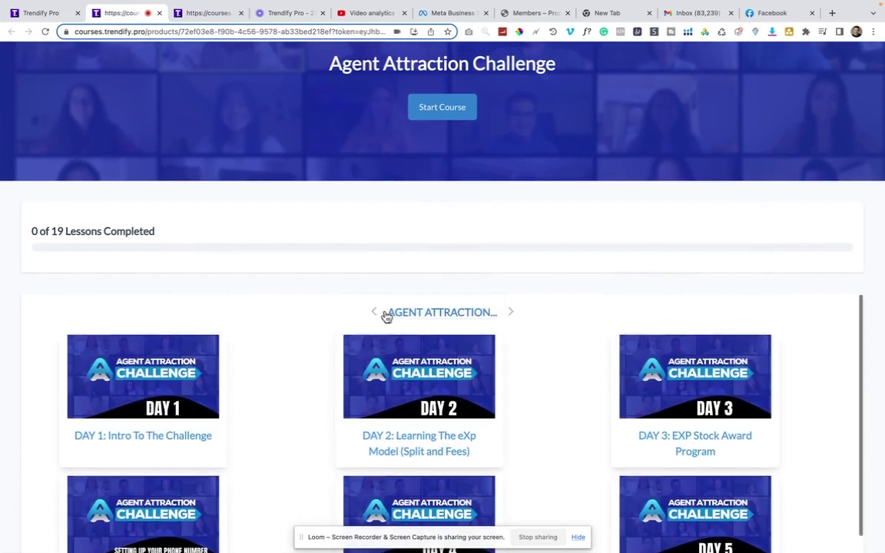
Play and pause the DAY 1 lesson video, then go back to the course overview.
left_click(156, 380)
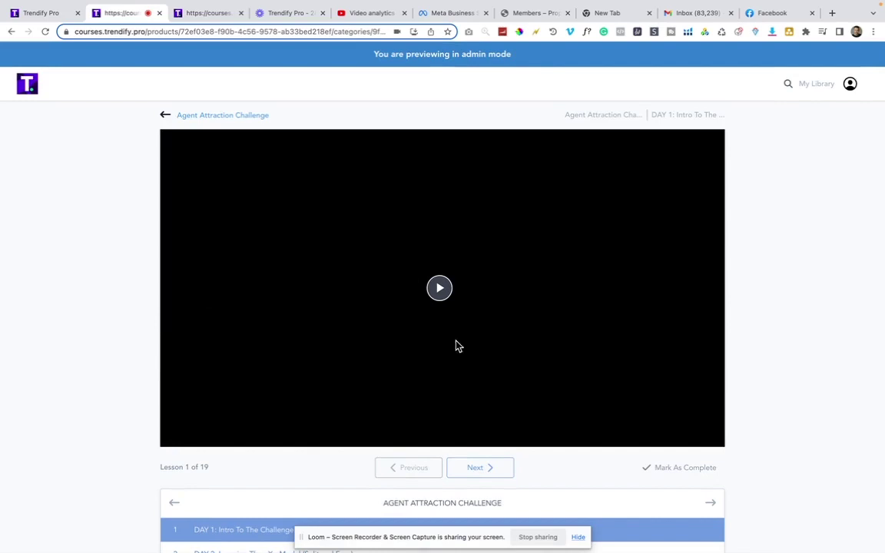
scroll(459, 357, "down", 5)
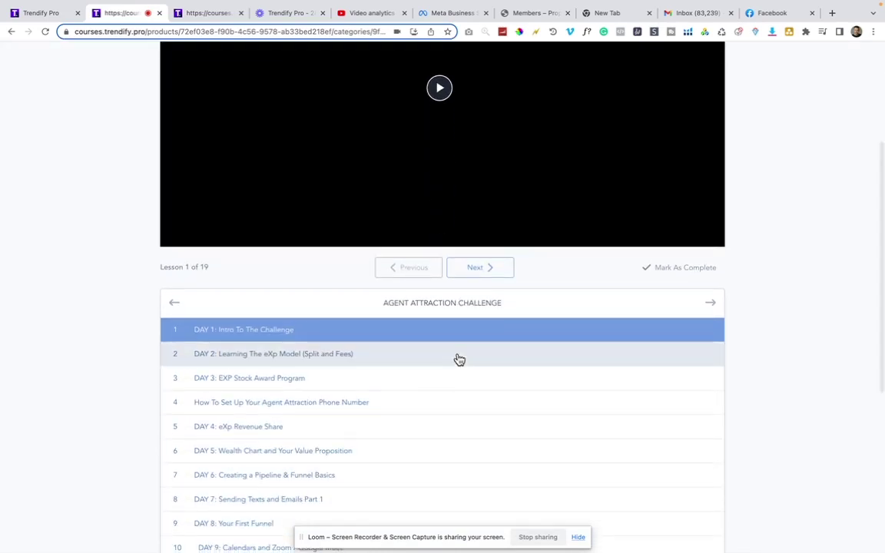
scroll(459, 360, "up", 5)
left_click(438, 277)
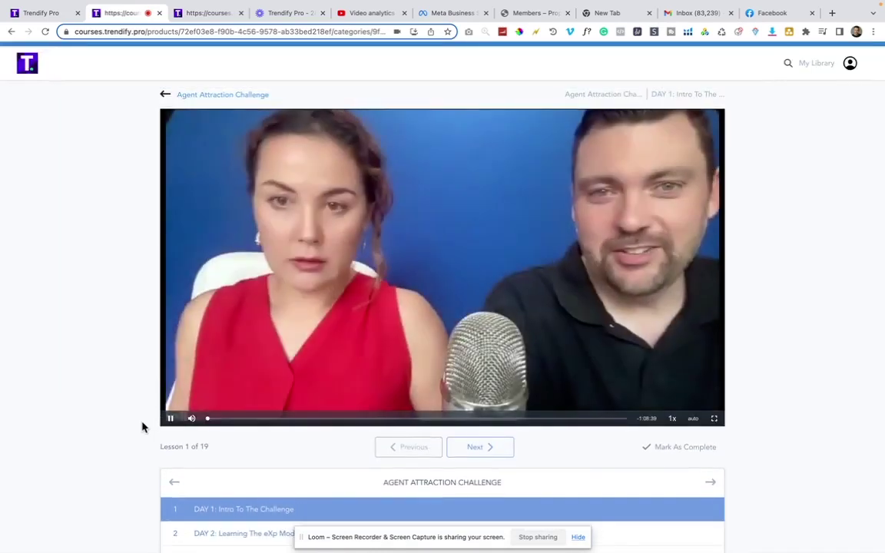
left_click(170, 418)
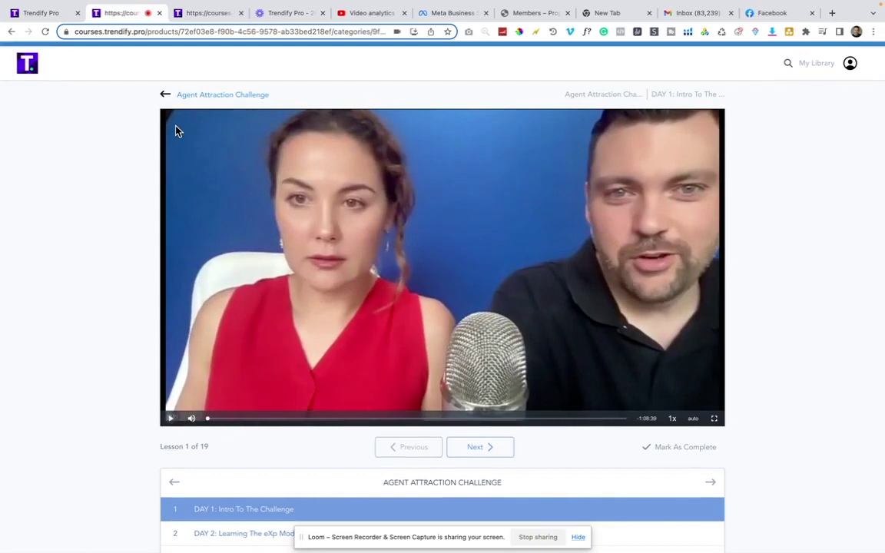
left_click(188, 96)
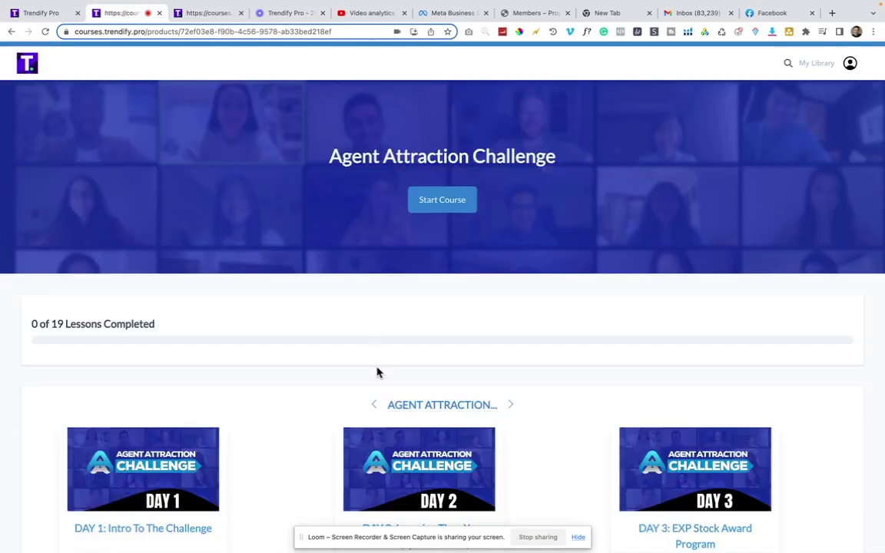
Open the DAY 2 lesson, look through it, then return to the course overview.
scroll(378, 371, "down", 5)
left_click(420, 255)
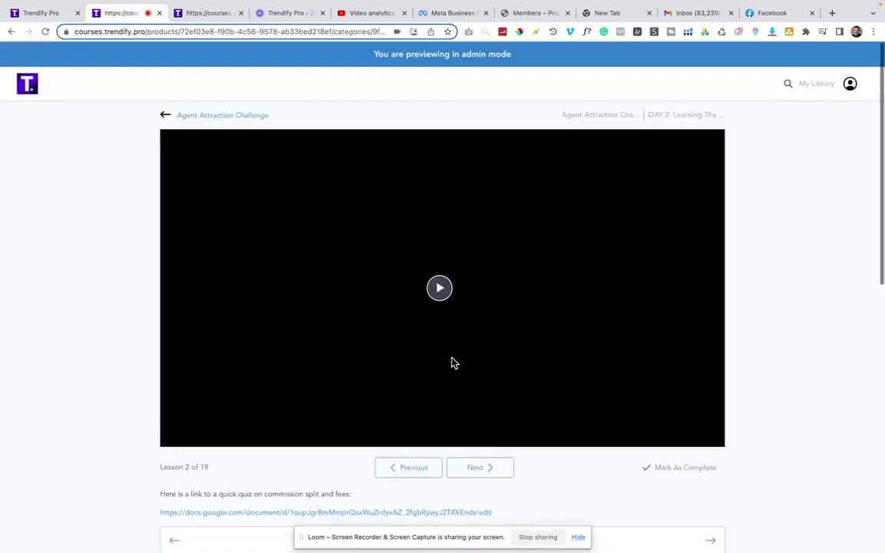
scroll(452, 363, "down", 2)
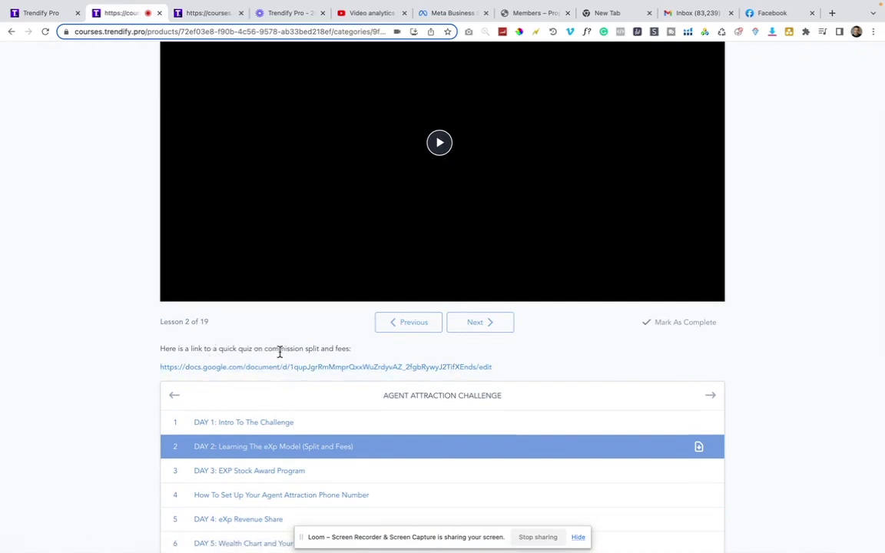
scroll(301, 350, "down", 4)
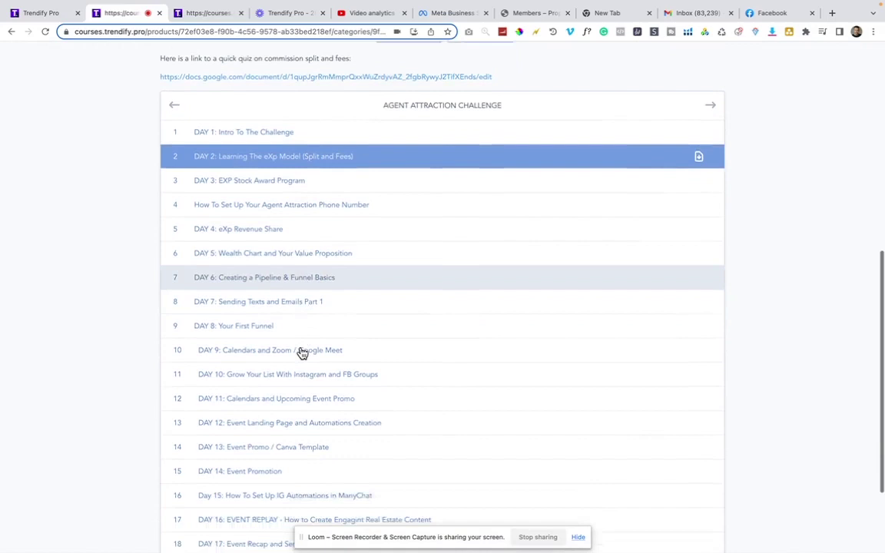
scroll(302, 351, "down", 2)
scroll(302, 353, "up", 7)
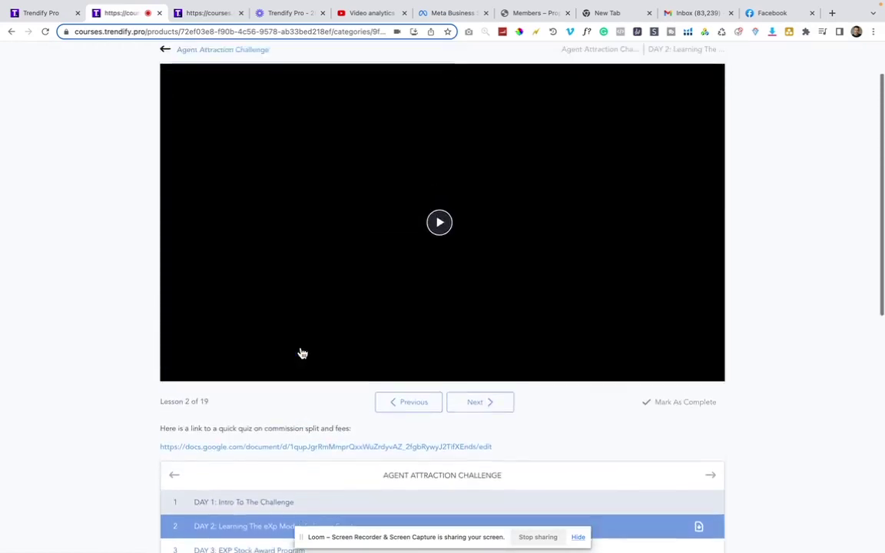
scroll(302, 353, "up", 1)
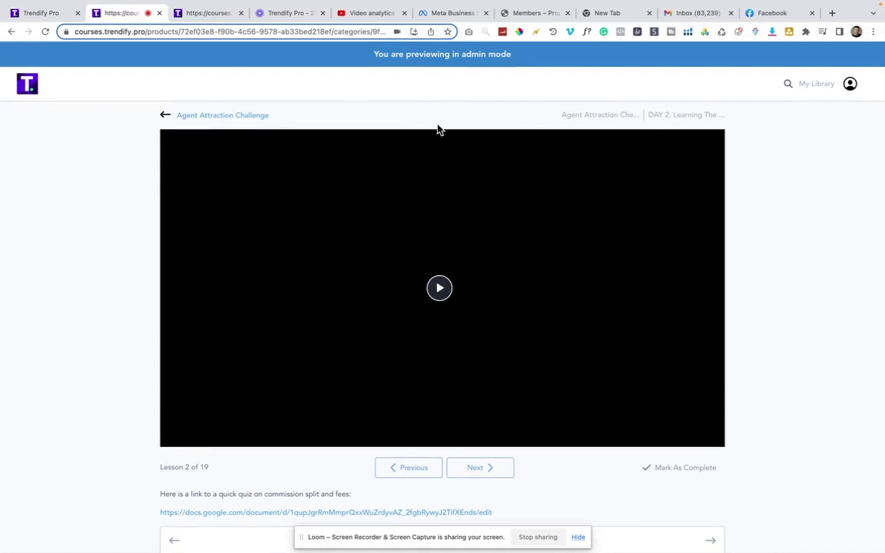
left_click(182, 121)
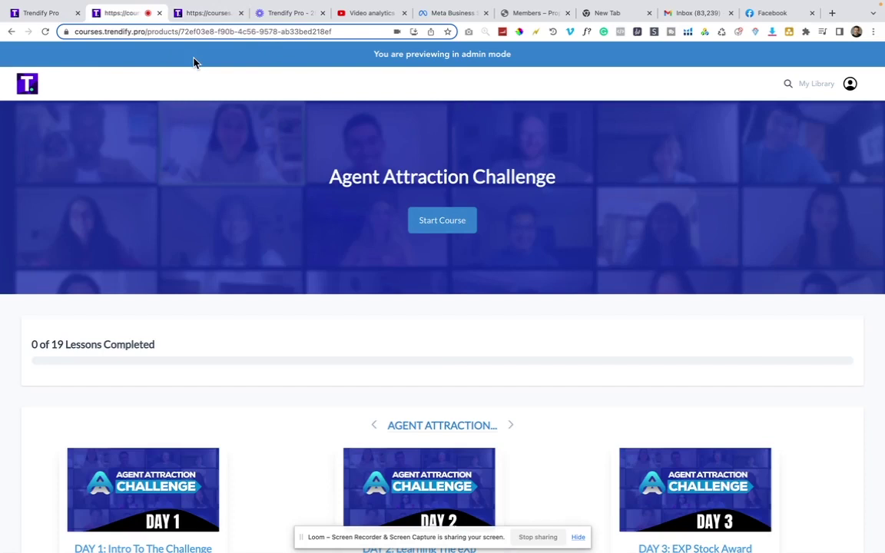
Close the member preview tab to get back to the Agent Attraction Challenge admin outline.
left_click(159, 13)
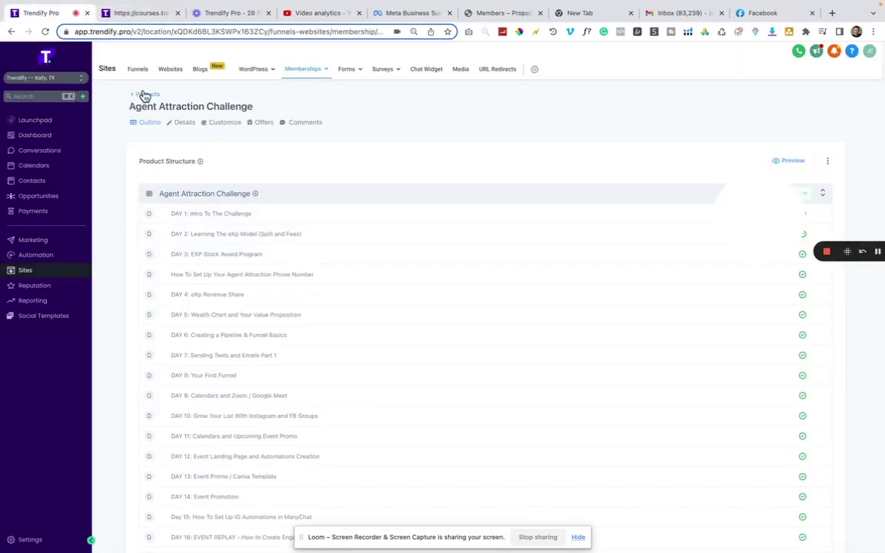
left_click_drag(784, 208, 689, 288)
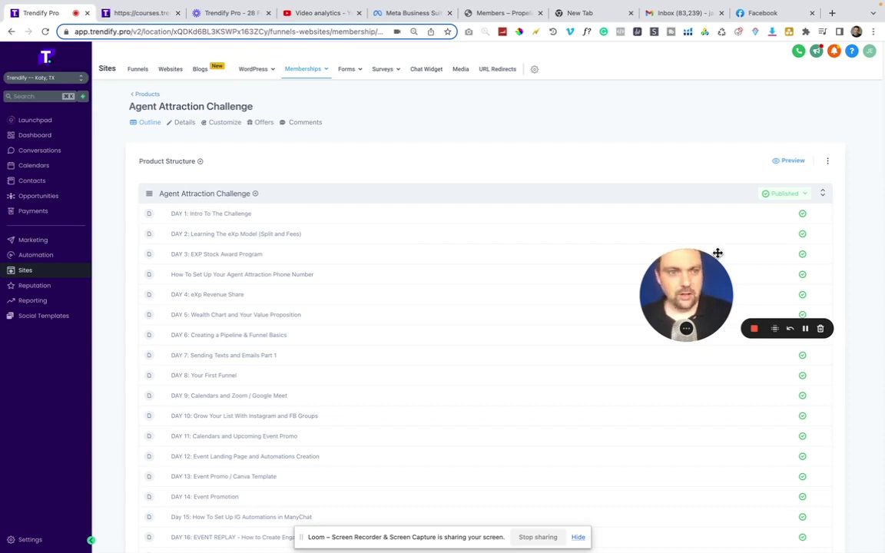
Load coursecreator360.com in a new Chrome tab to show its $147/month homepage.
left_click(834, 40)
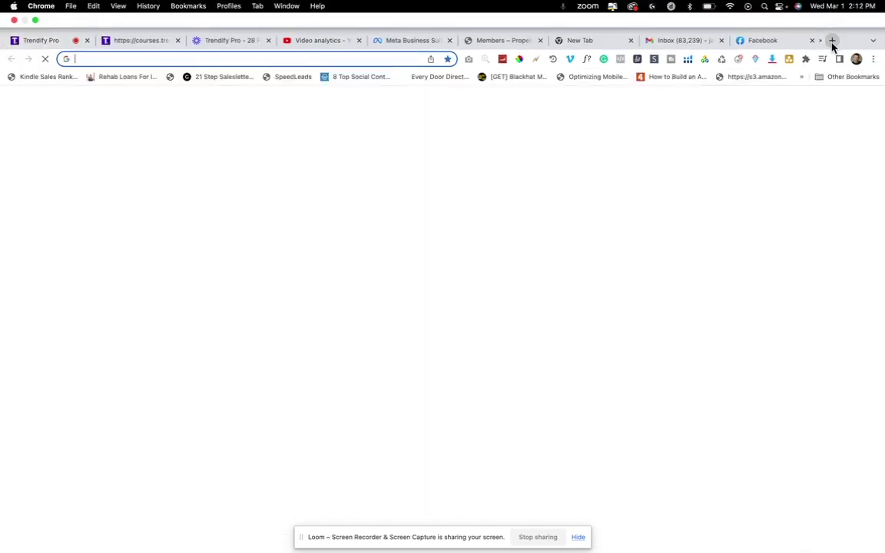
type("cours")
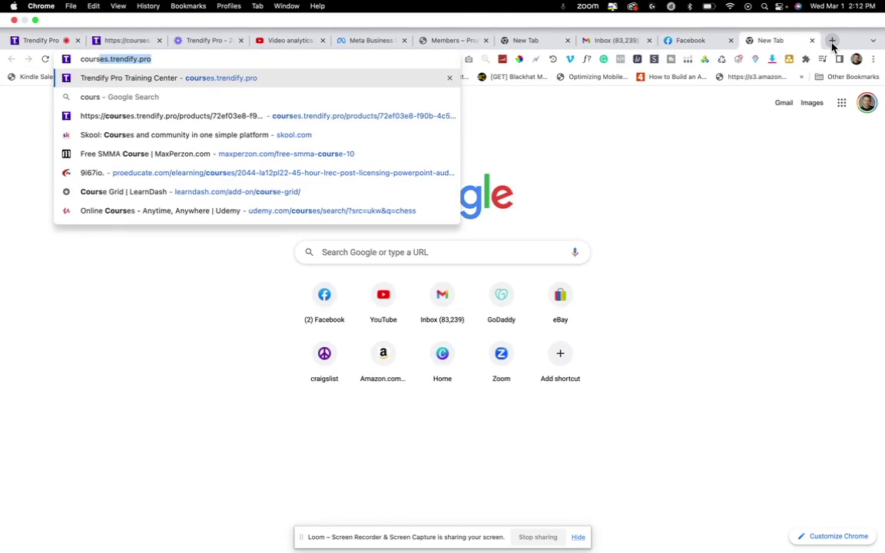
type("ecreat")
key("Return")
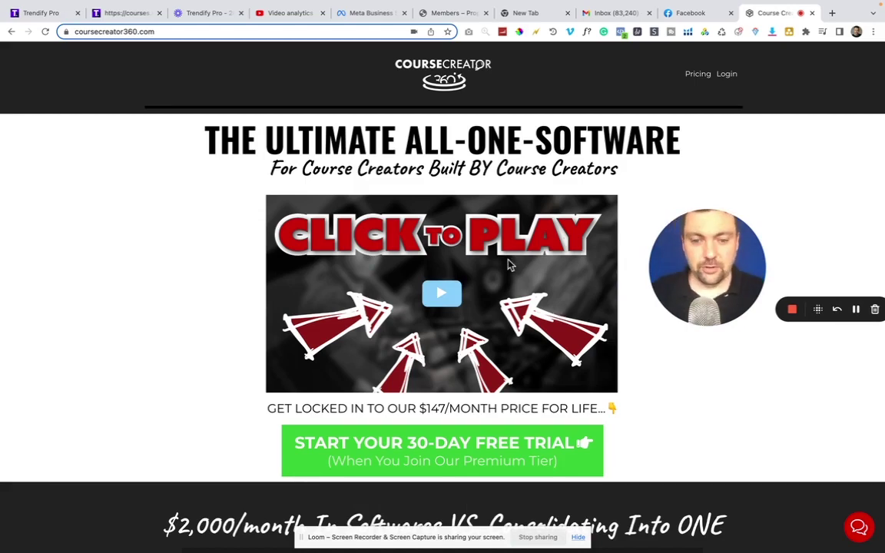
Scroll the homepage to the table of replaced tools priced $29+ to $299+ monthly, totalling $1,400+.
scroll(461, 331, "down", 3)
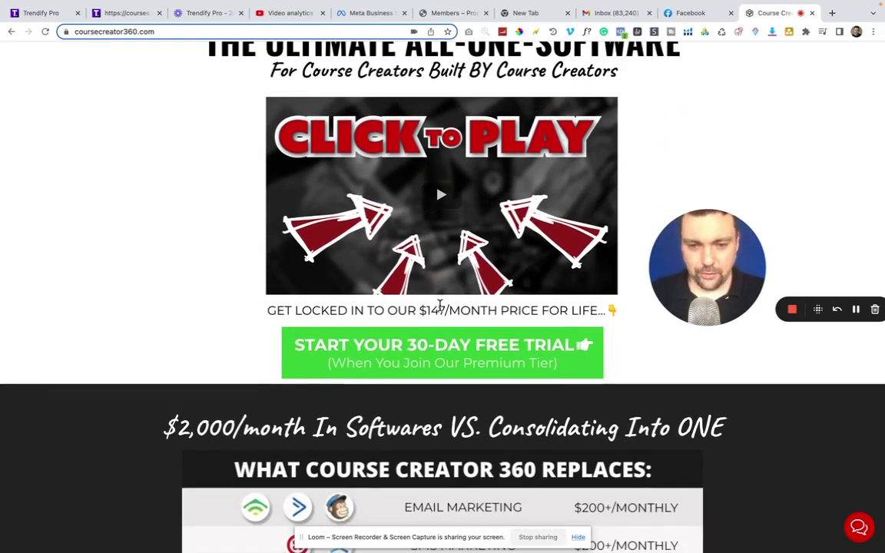
scroll(439, 307, "down", 12)
scroll(438, 308, "down", 8)
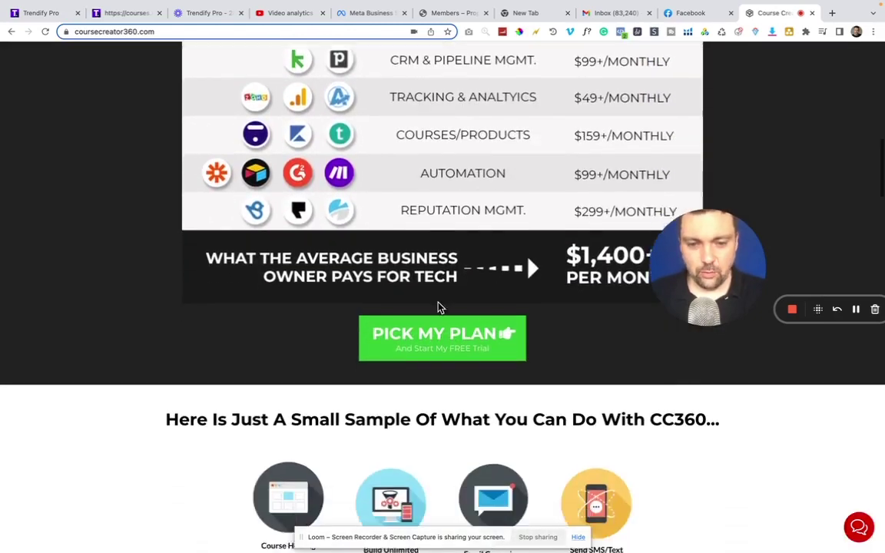
scroll(439, 307, "up", 5)
scroll(439, 307, "up", 10)
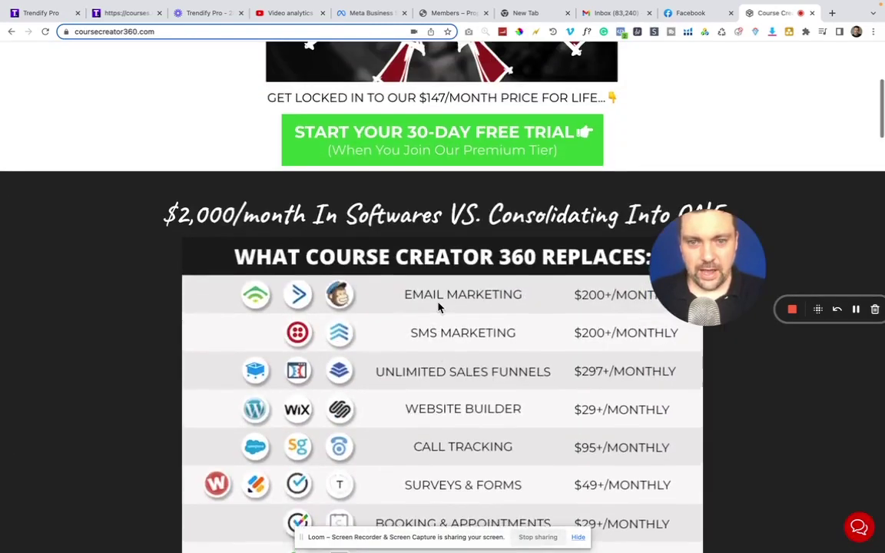
scroll(438, 308, "down", 10)
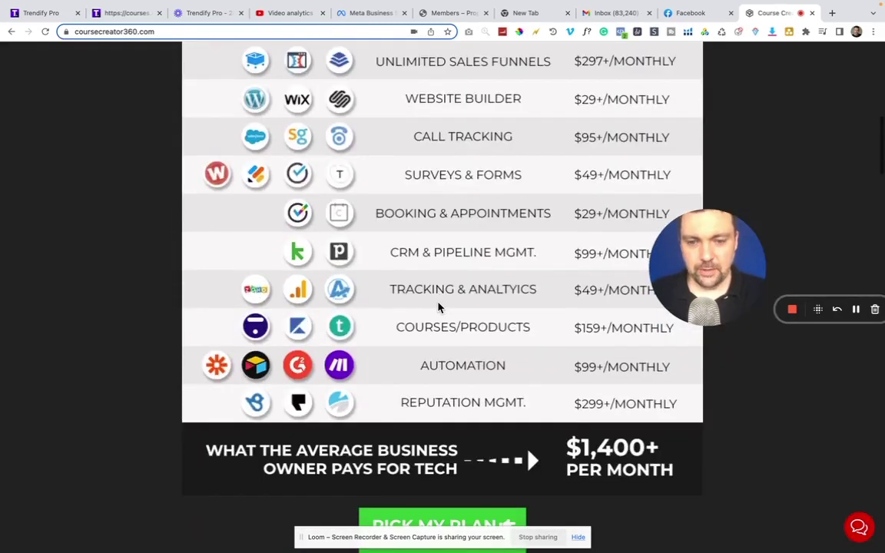
scroll(438, 307, "up", 3)
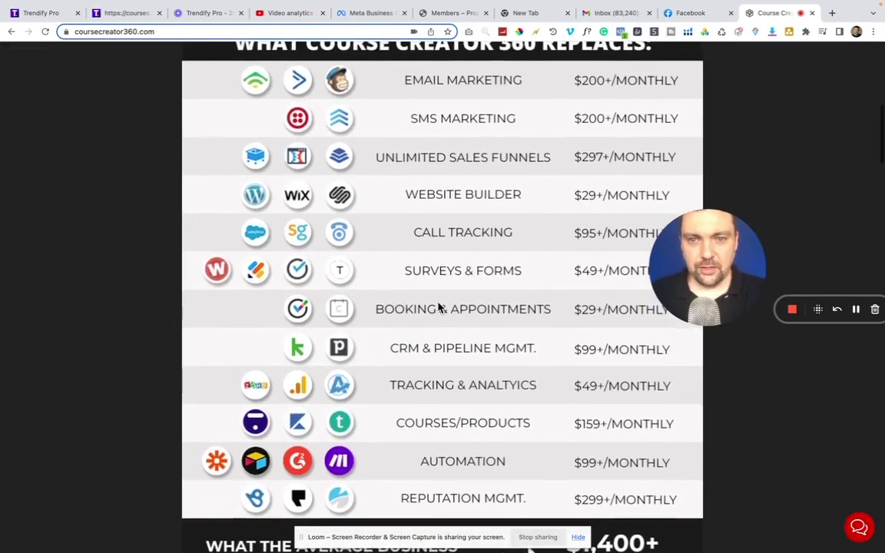
mouse_move(667, 292)
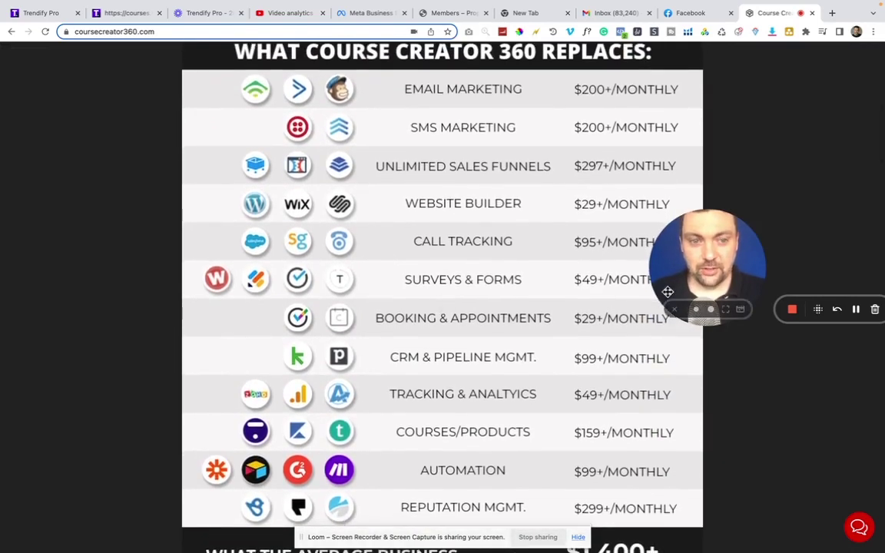
left_click_drag(682, 268, 736, 258)
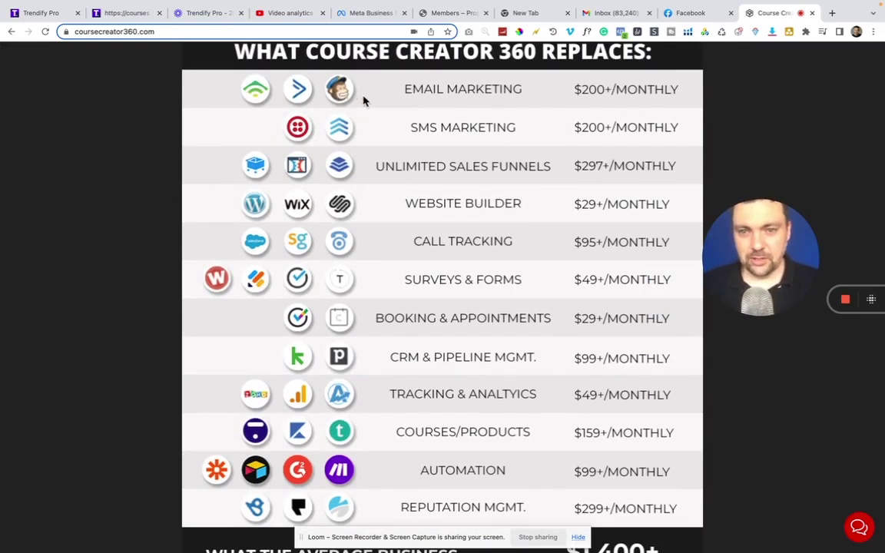
scroll(371, 103, "down", 2)
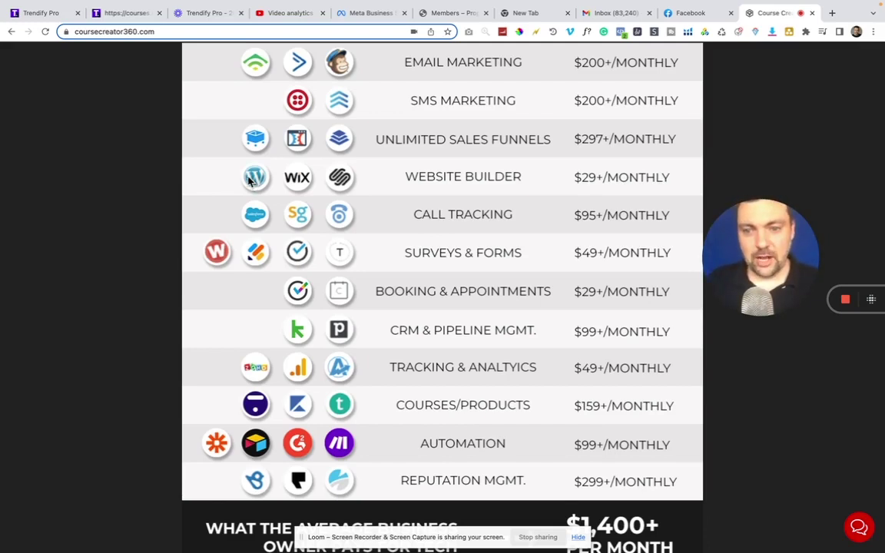
scroll(250, 180, "down", 1)
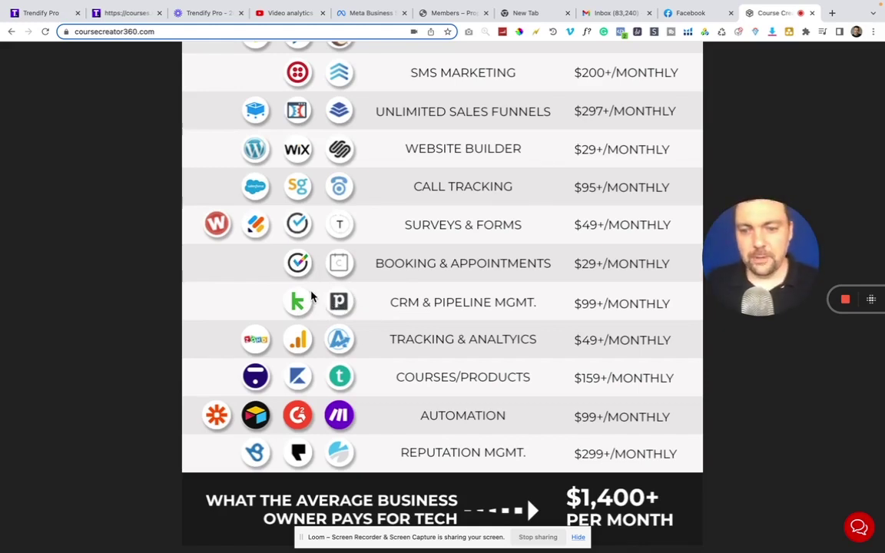
scroll(311, 299, "down", 1)
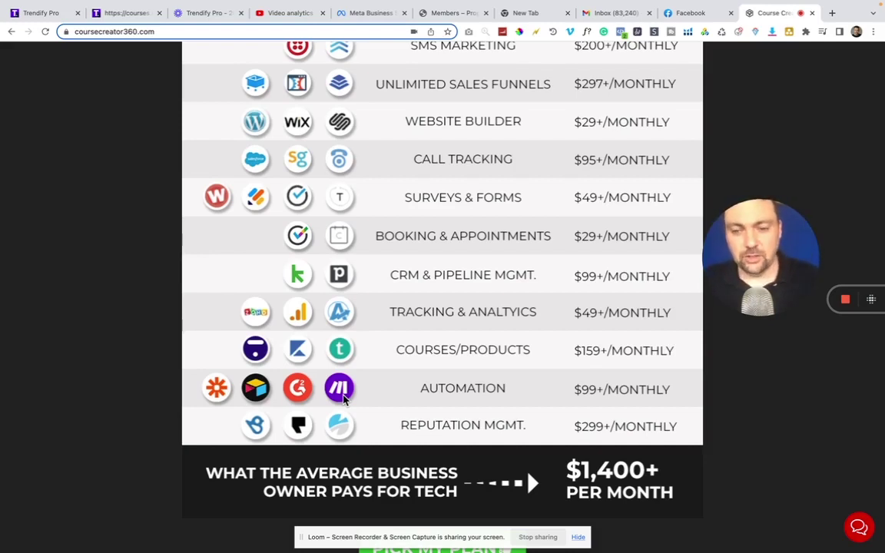
scroll(344, 394, "down", 2)
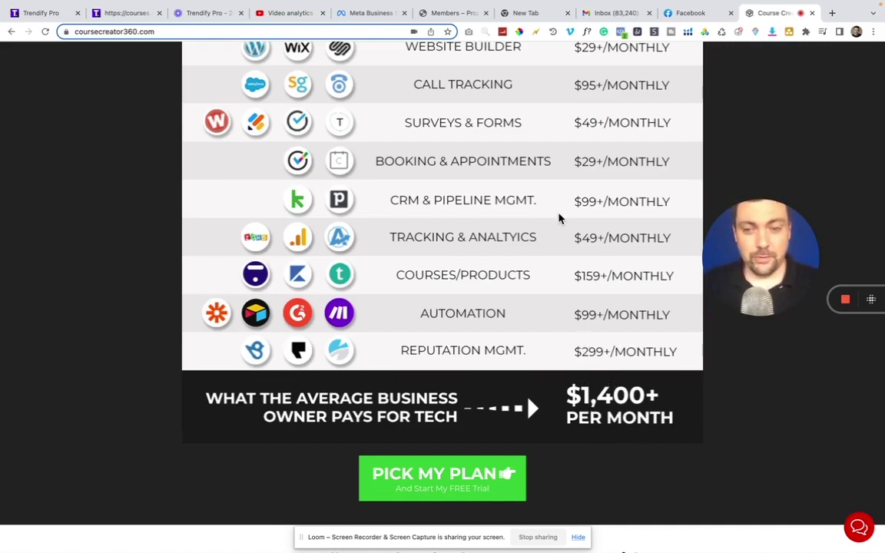
scroll(555, 169, "up", 1)
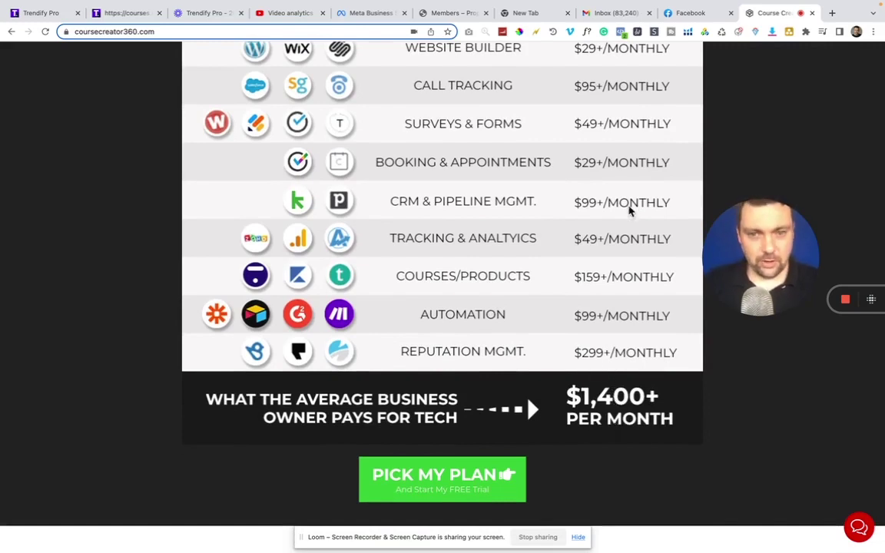
scroll(628, 210, "down", 1)
scroll(628, 210, "up", 1)
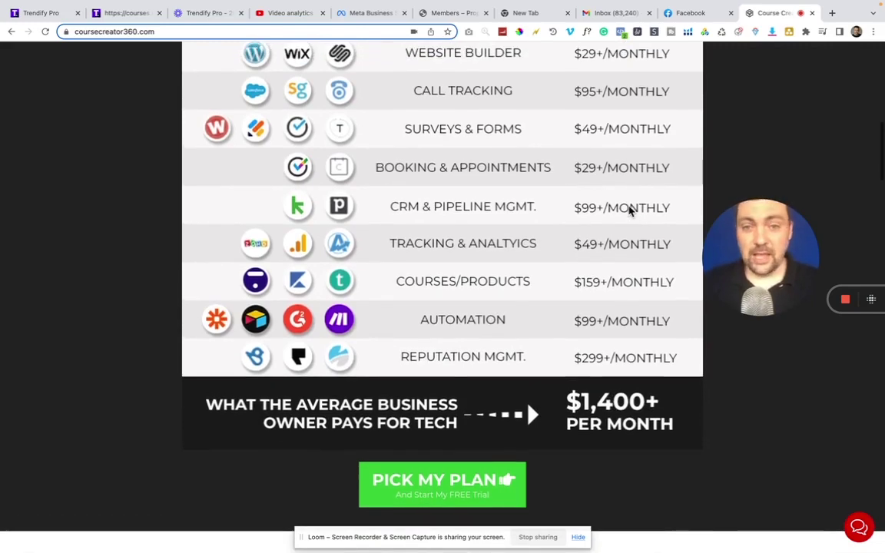